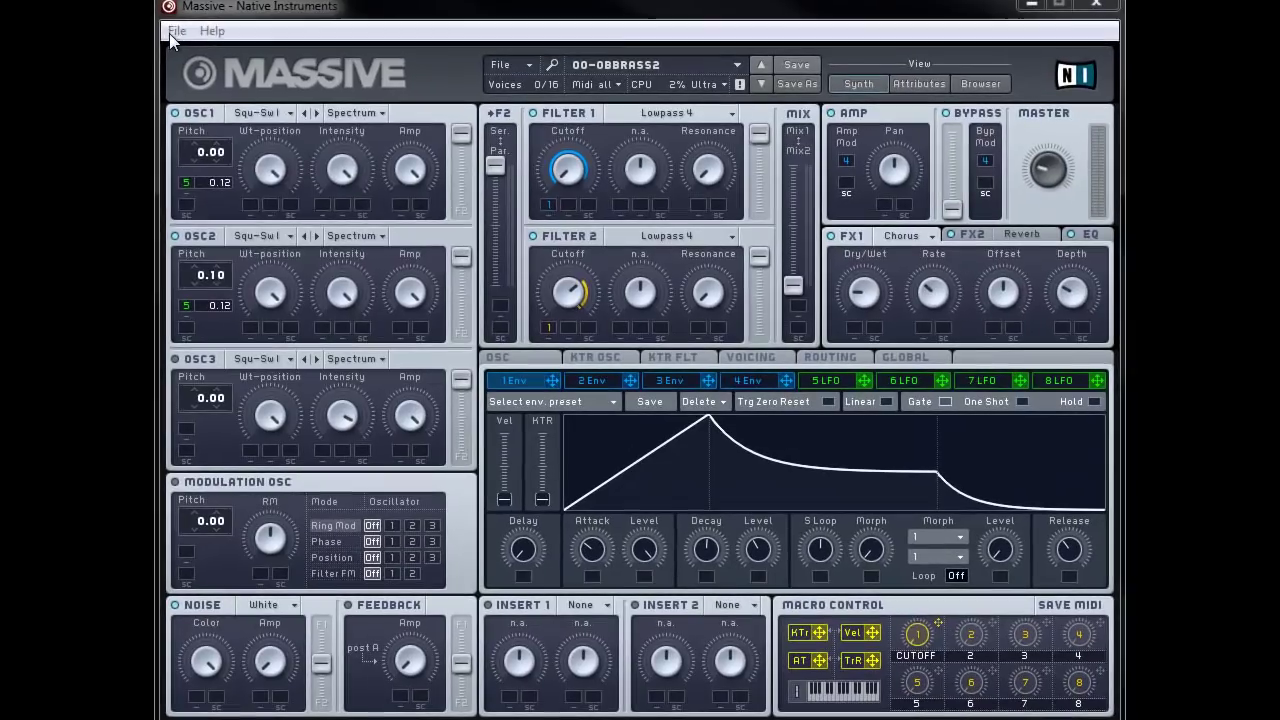
# Start a new blank sound, set OSC1 to Square-Saw I, and route it fully to Filter 1
pyautogui.click(175, 31)
pyautogui.click(189, 52)
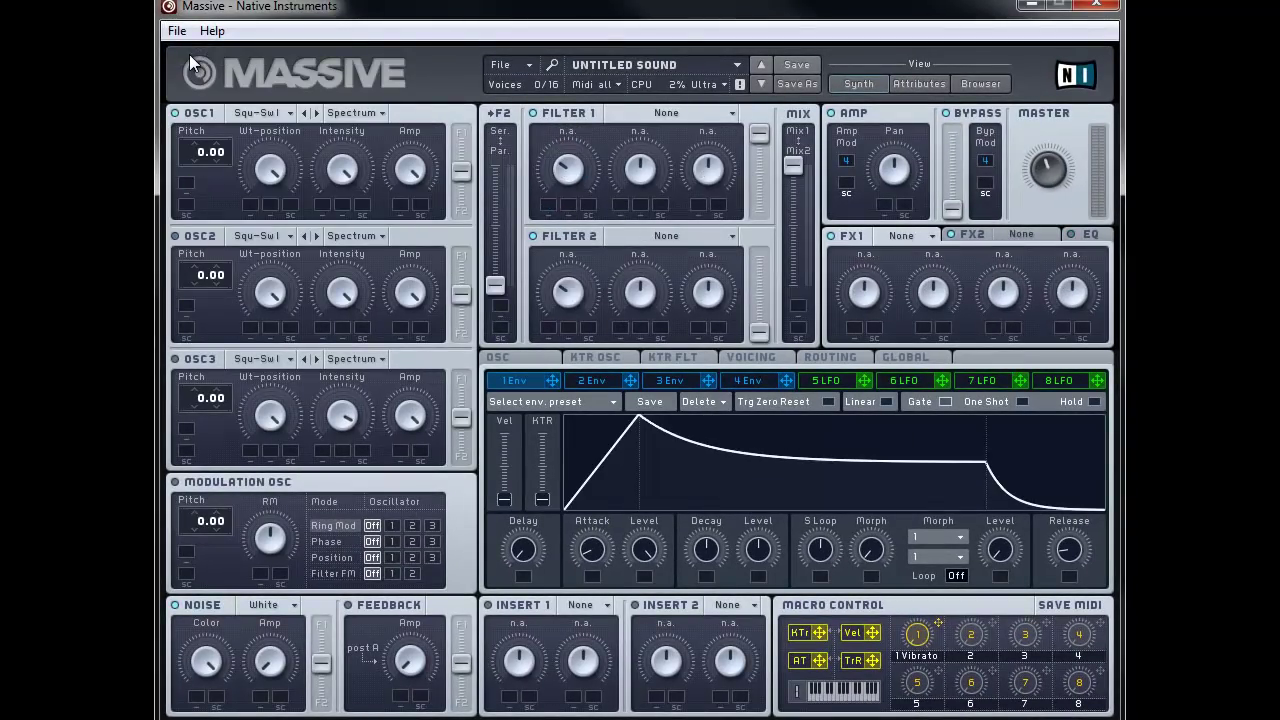
pyautogui.click(272, 115)
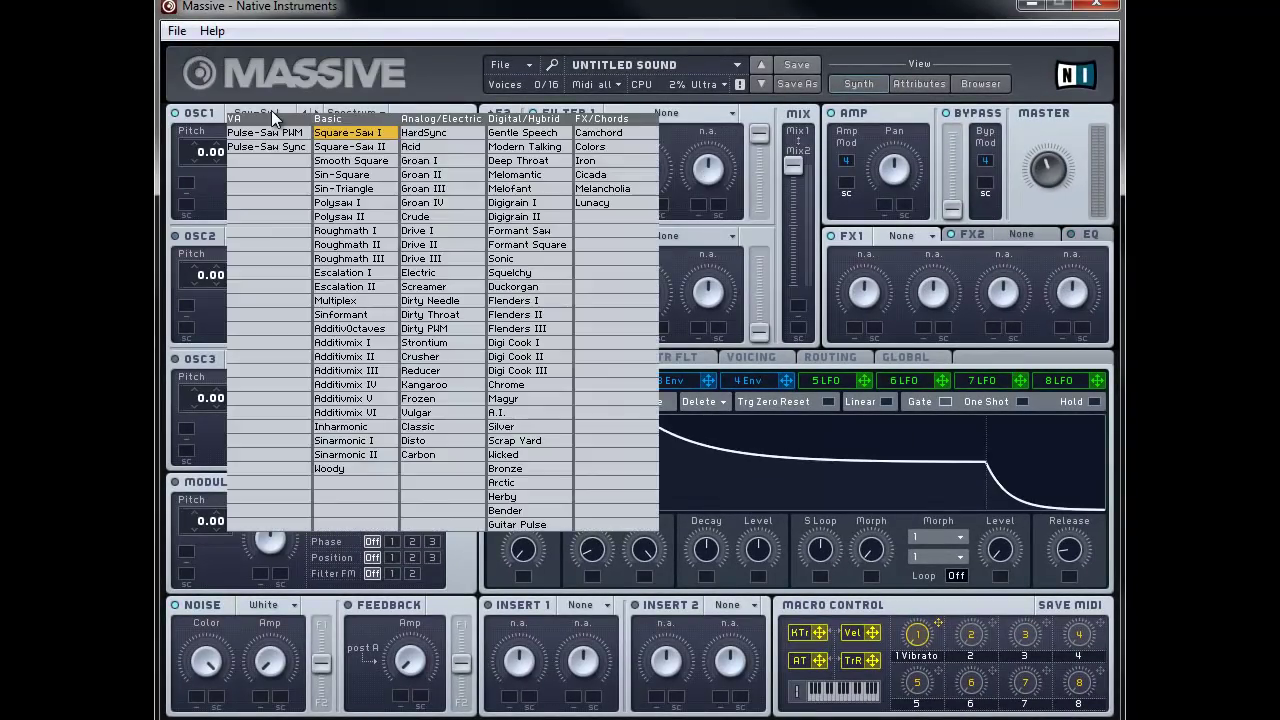
pyautogui.click(372, 133)
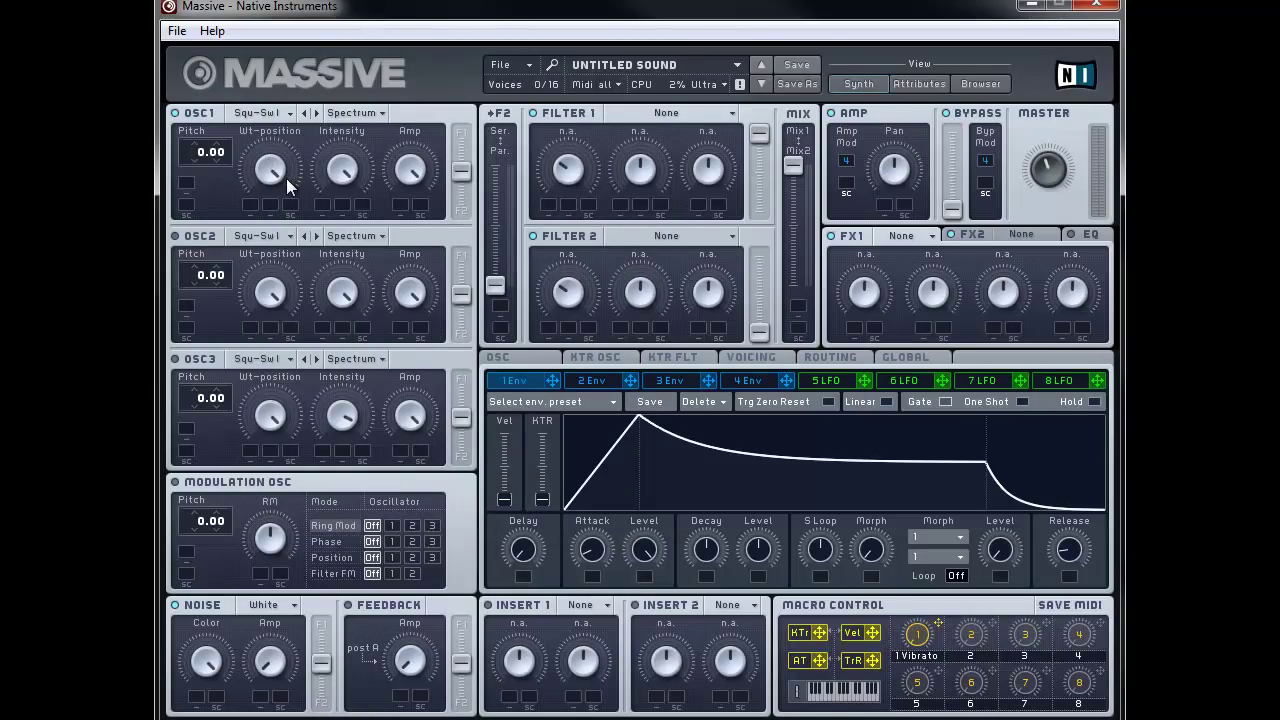
pyautogui.moveTo(463, 170); pyautogui.dragTo(462, 130)
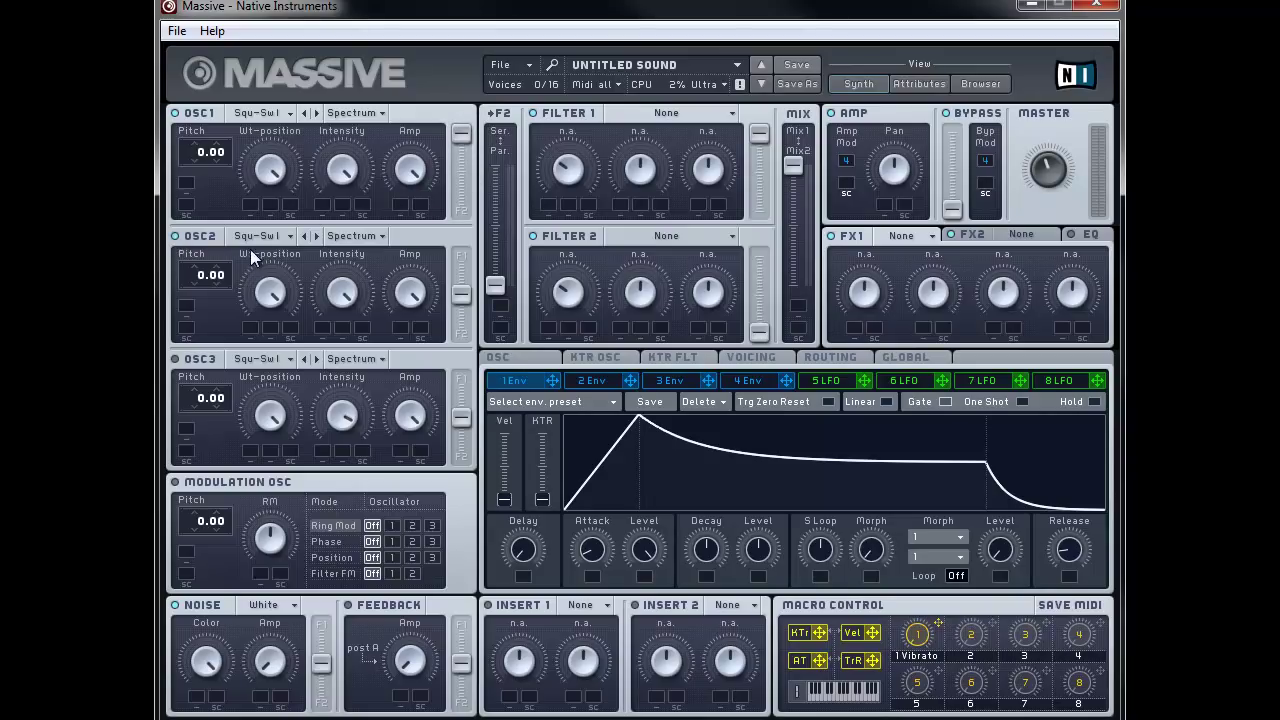
pyautogui.click(281, 240)
# Keep OSC2 on Square-Saw I, route it fully to Filter 1, and detune its pitch to 0.10
pyautogui.click(369, 260)
pyautogui.moveTo(462, 293); pyautogui.dragTo(468, 223)
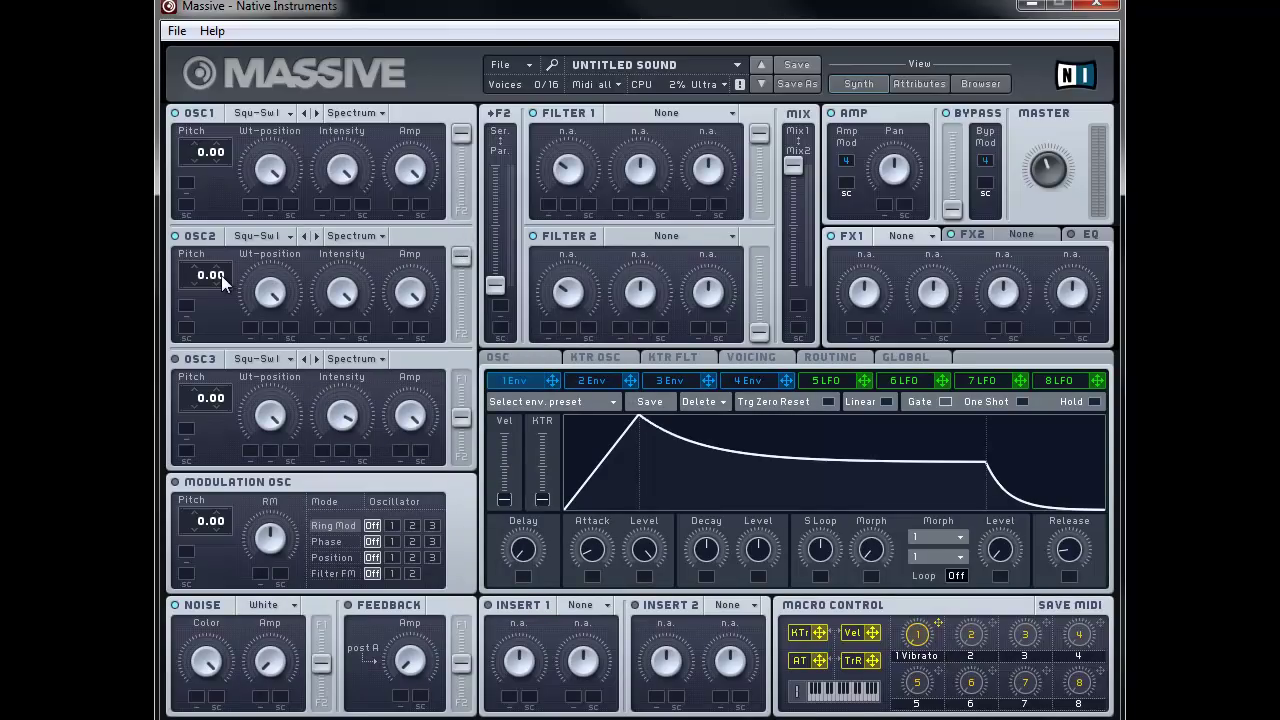
pyautogui.moveTo(228, 257); pyautogui.dragTo(229, 256)
pyautogui.click(750, 384)
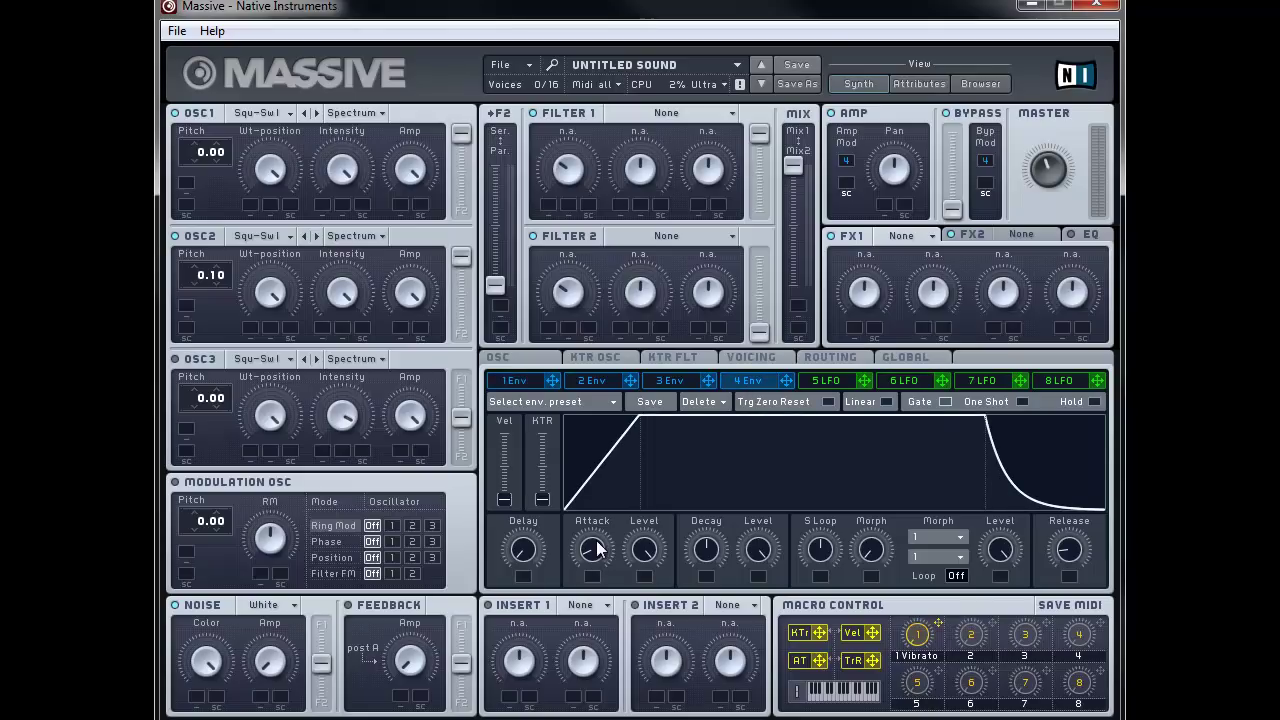
# Lengthen envelope 4's attack, decay and release, and raise its sustain level
pyautogui.moveTo(596, 553); pyautogui.dragTo(602, 524)
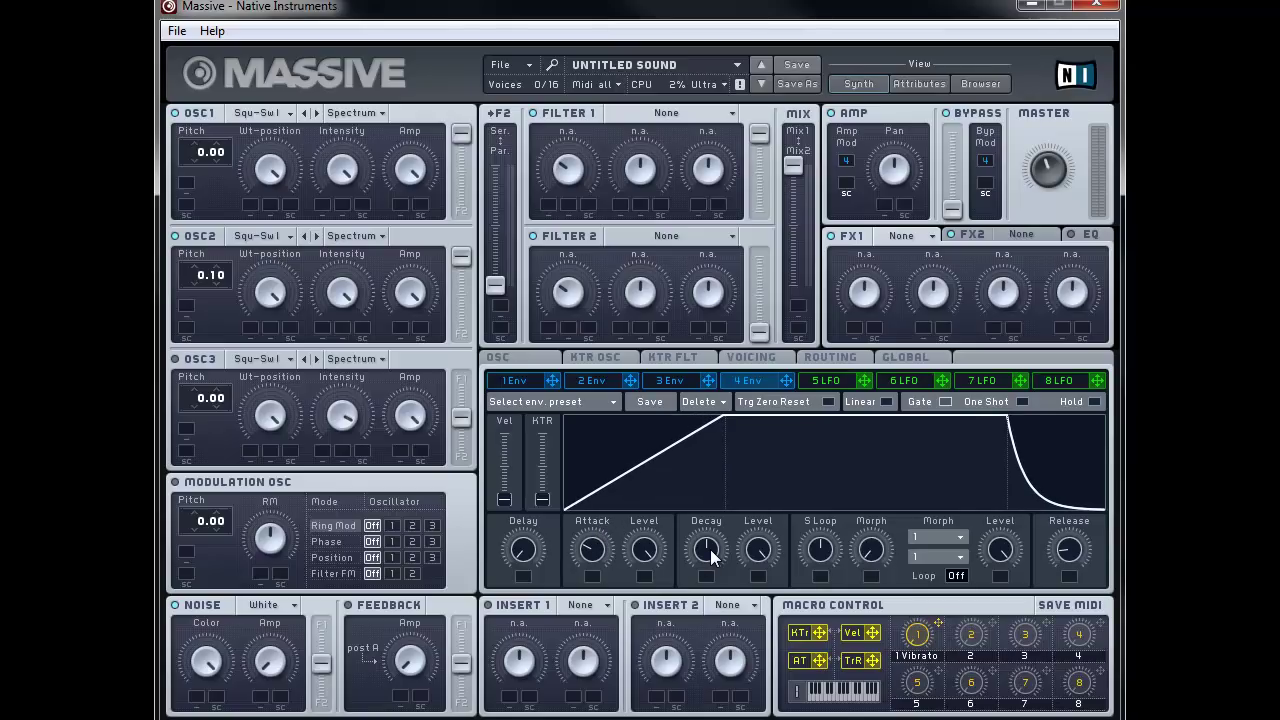
pyautogui.moveTo(712, 558); pyautogui.dragTo(726, 530)
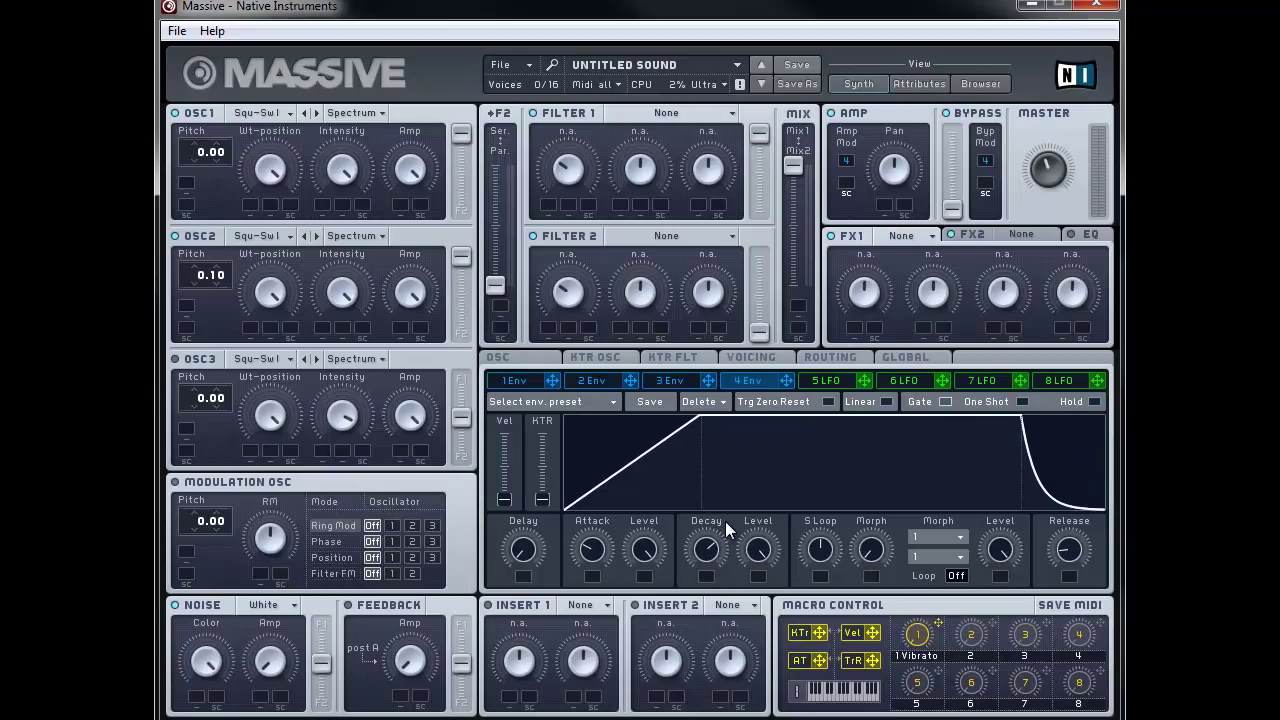
pyautogui.moveTo(756, 553); pyautogui.dragTo(751, 618)
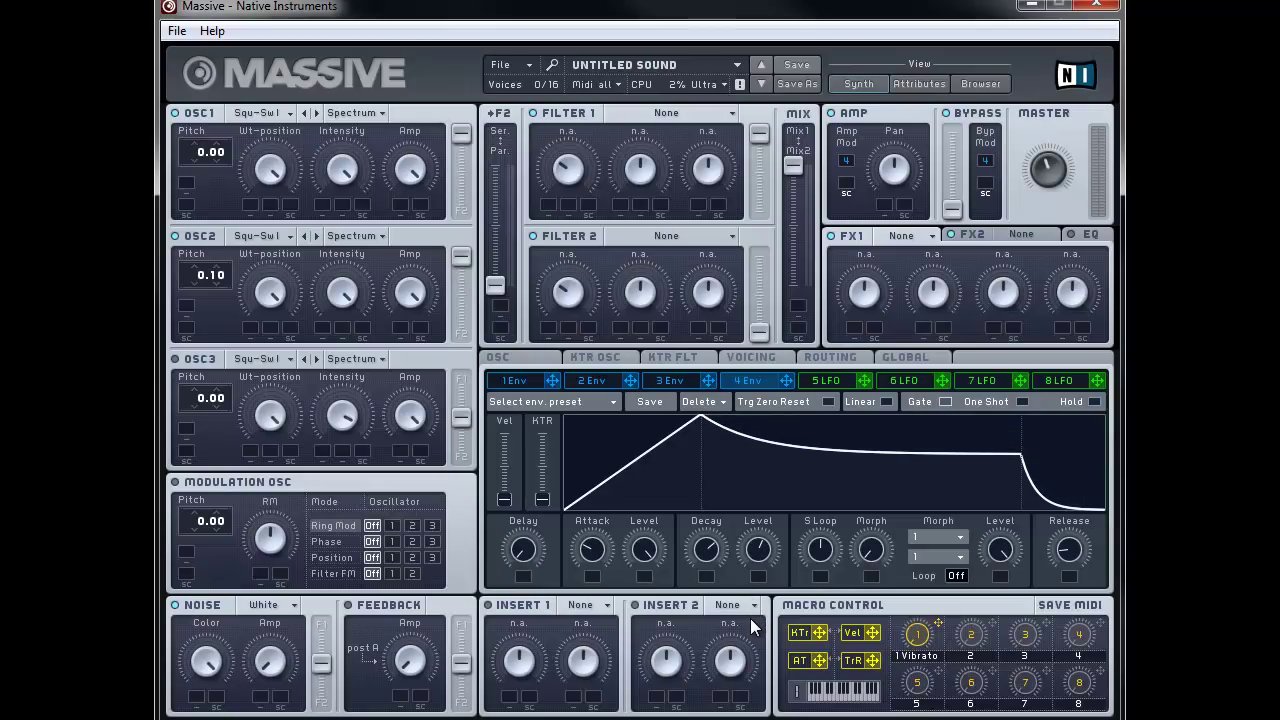
pyautogui.moveTo(1068, 550); pyautogui.dragTo(1081, 526)
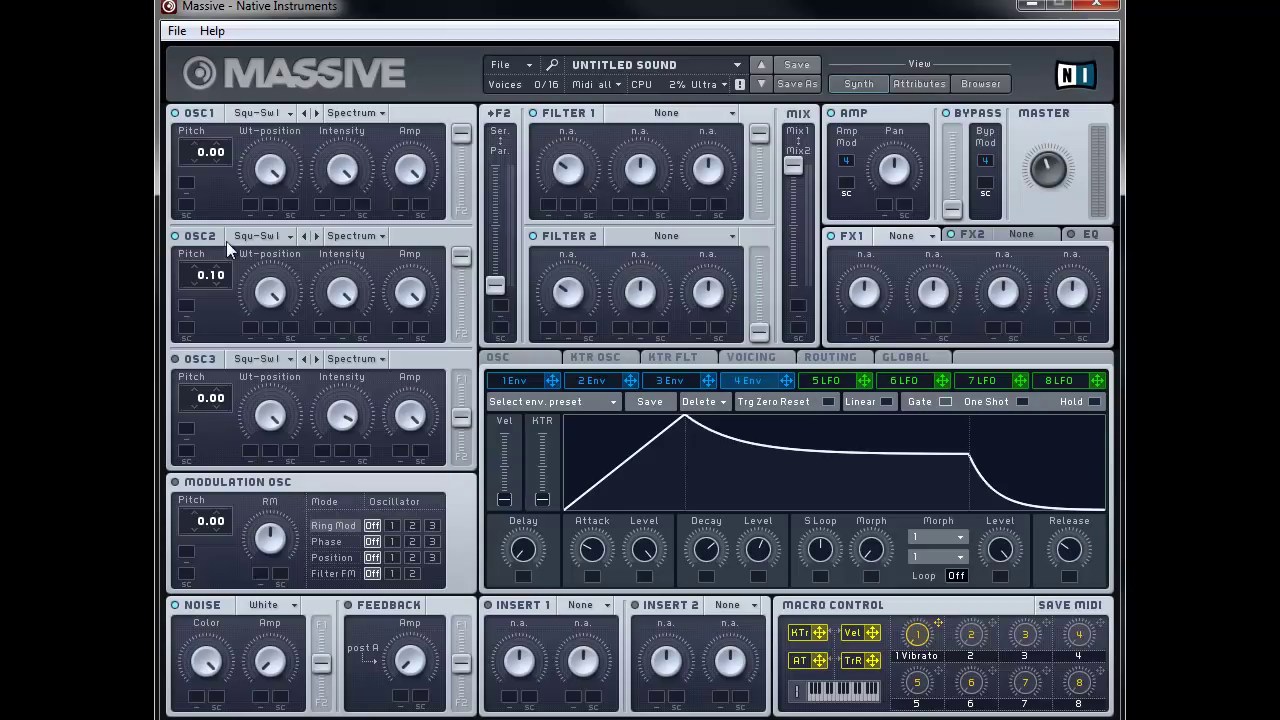
pyautogui.click(838, 381)
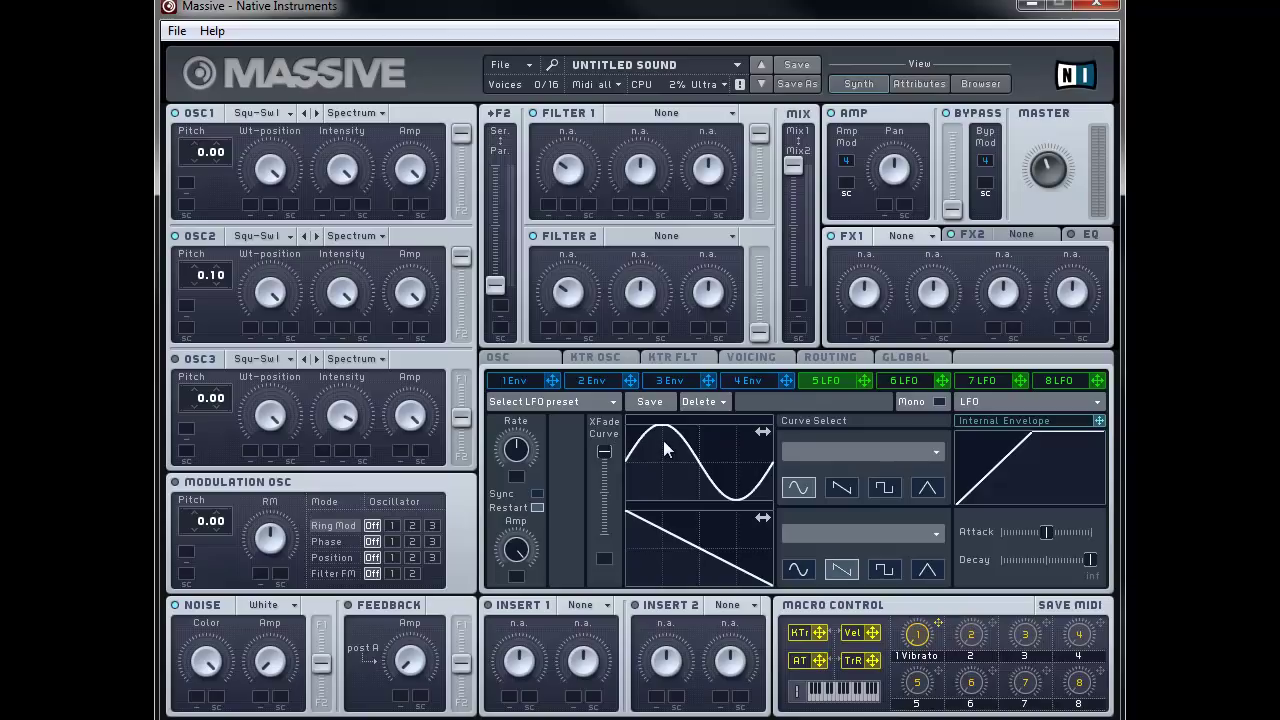
# Reshape LFO 5 into a bump wave and modulate OSC1 and OSC2 pitch by 0.12
pyautogui.moveTo(690, 459); pyautogui.dragTo(729, 459)
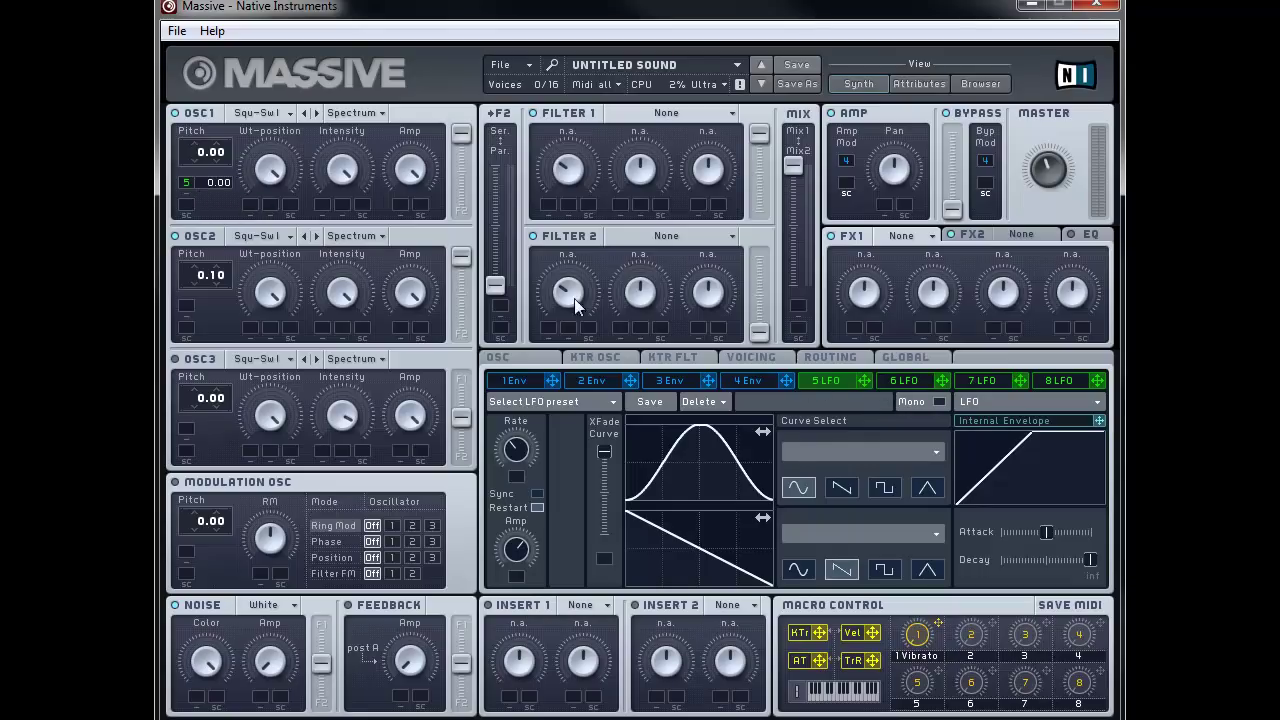
pyautogui.moveTo(863, 380); pyautogui.dragTo(286, 260)
pyautogui.moveTo(181, 304); pyautogui.dragTo(182, 305)
pyautogui.moveTo(230, 171); pyautogui.dragTo(238, 164)
pyautogui.moveTo(228, 301); pyautogui.dragTo(238, 288)
pyautogui.click(754, 359)
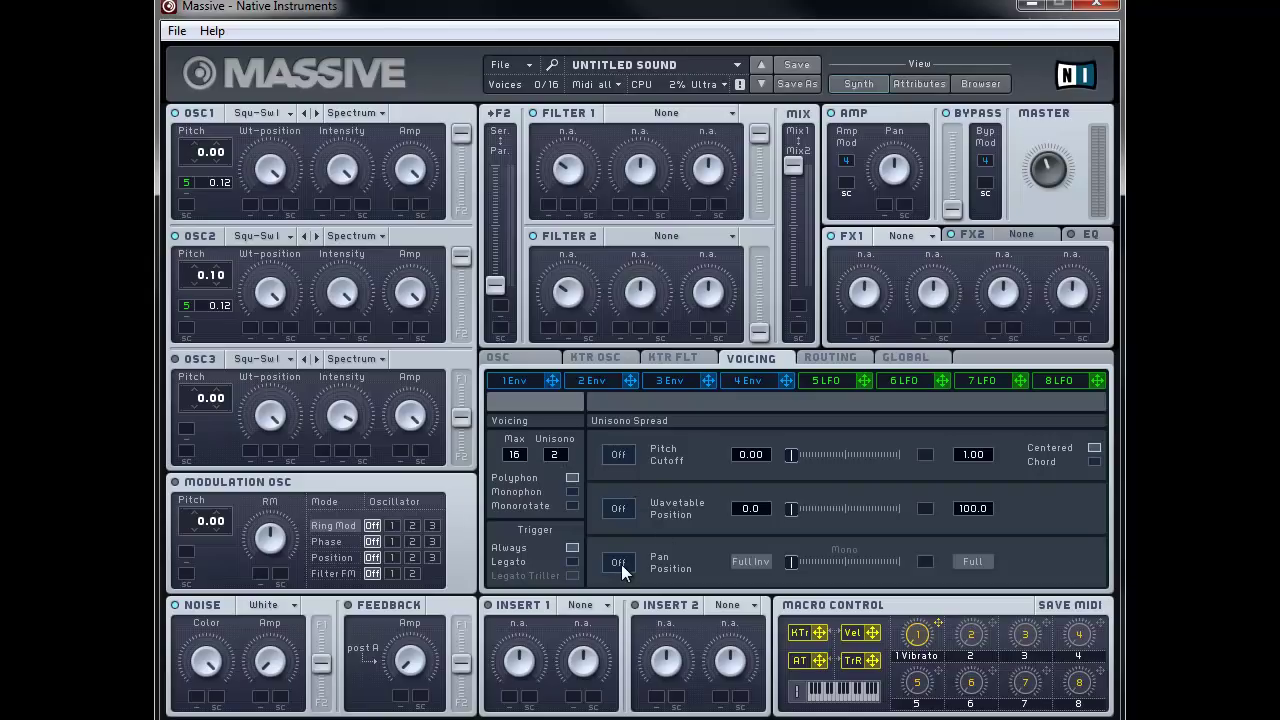
# Push the Unisono Pan Position spread slider almost fully to Full
pyautogui.moveTo(793, 561); pyautogui.dragTo(937, 565)
pyautogui.click(549, 362)
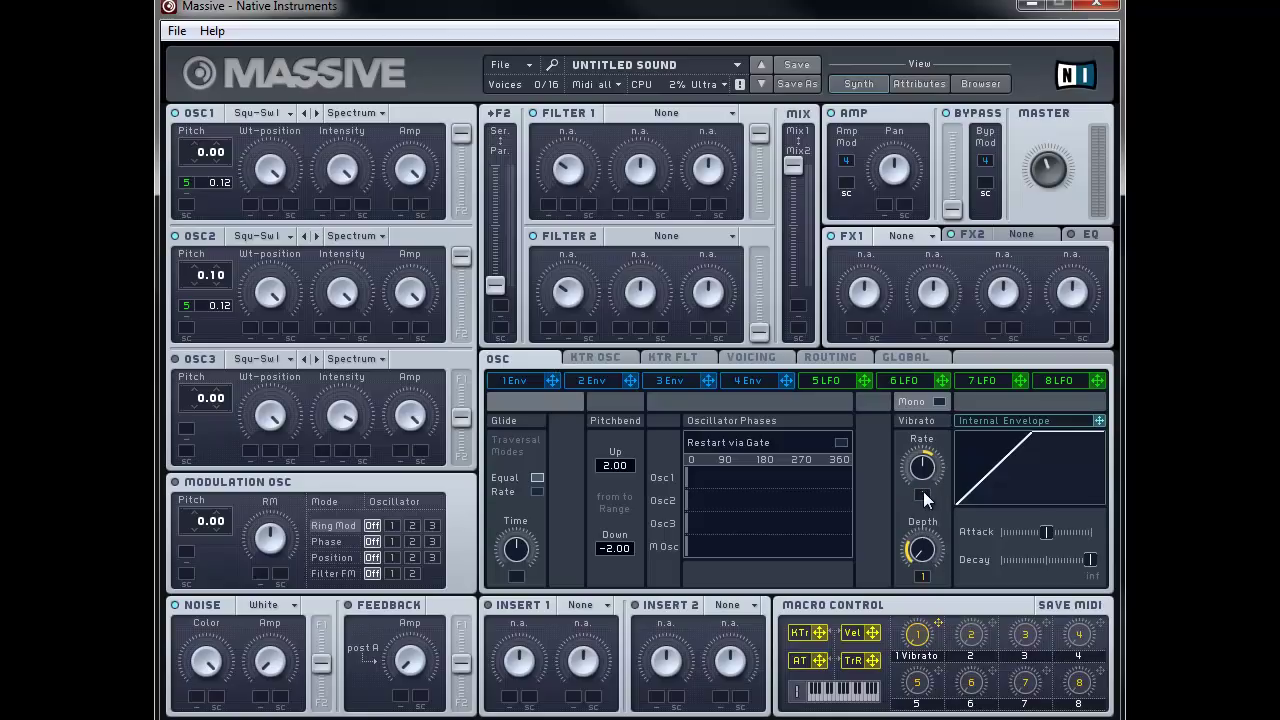
# Turn off macro 1's modulation on vibrato rate and depth, and set the filters to serial
pyautogui.moveTo(938, 622); pyautogui.dragTo(922, 496)
pyautogui.rightClick(924, 493)
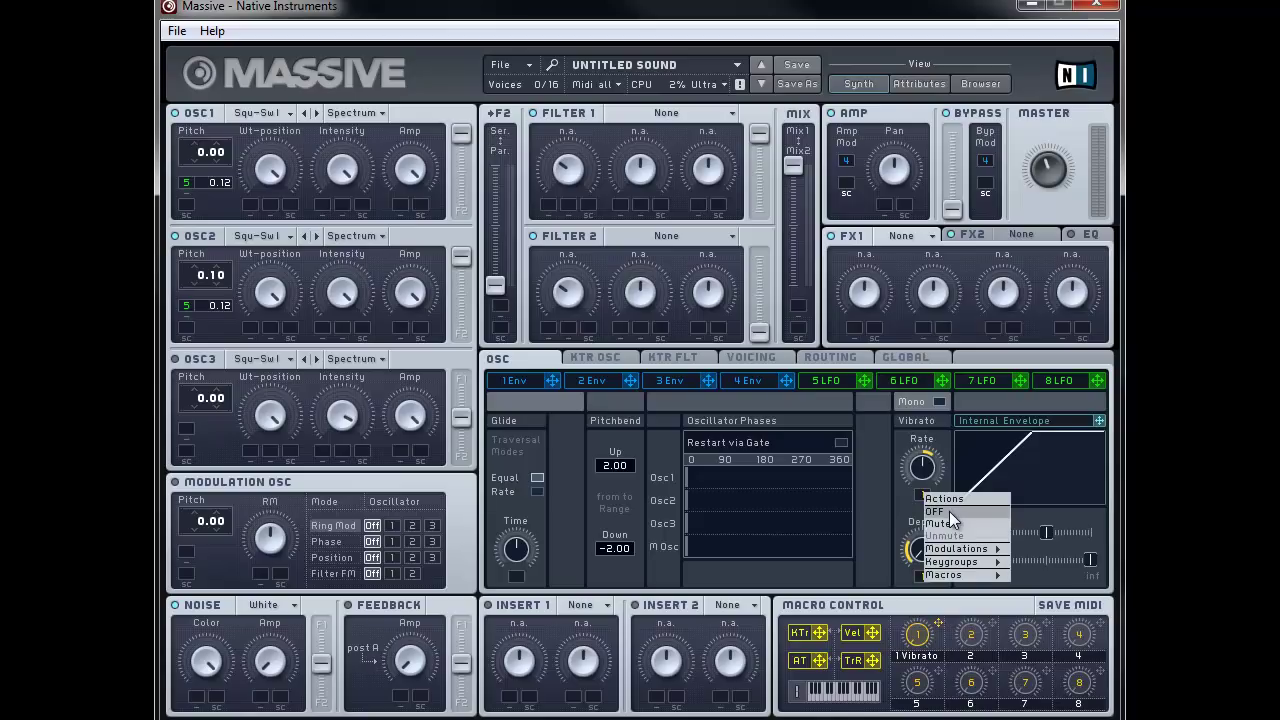
pyautogui.click(949, 512)
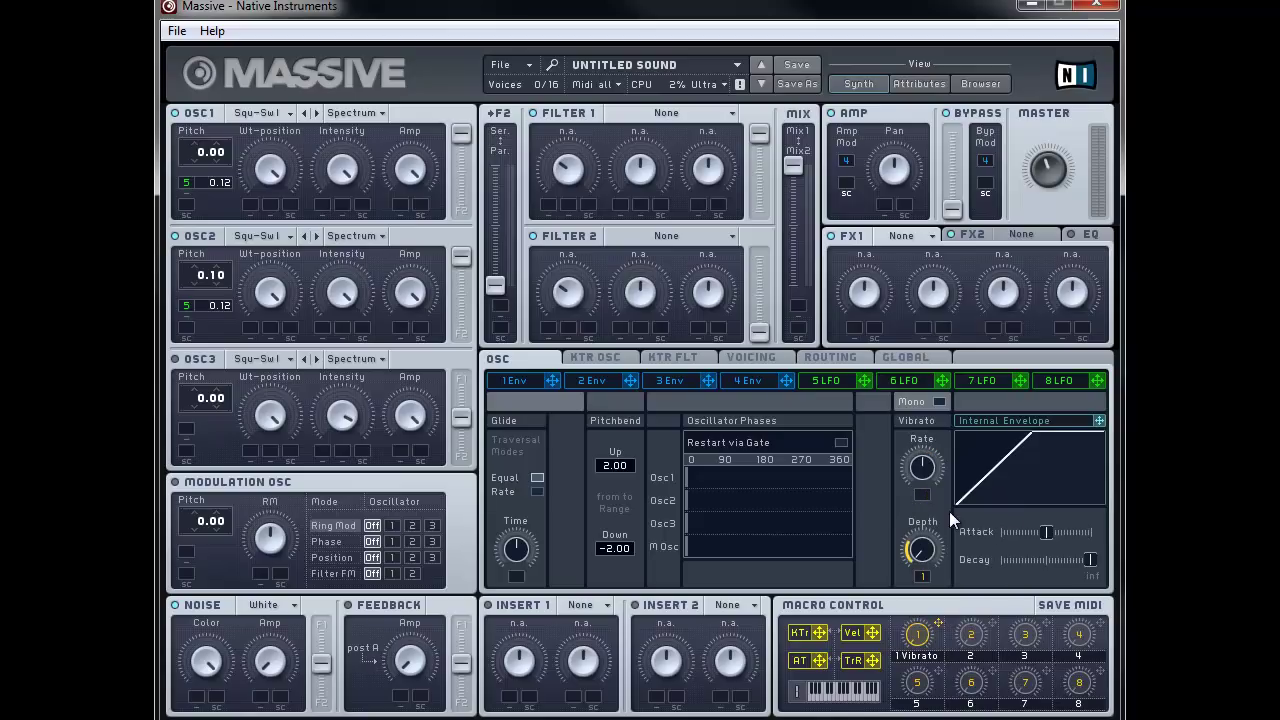
pyautogui.rightClick(922, 576)
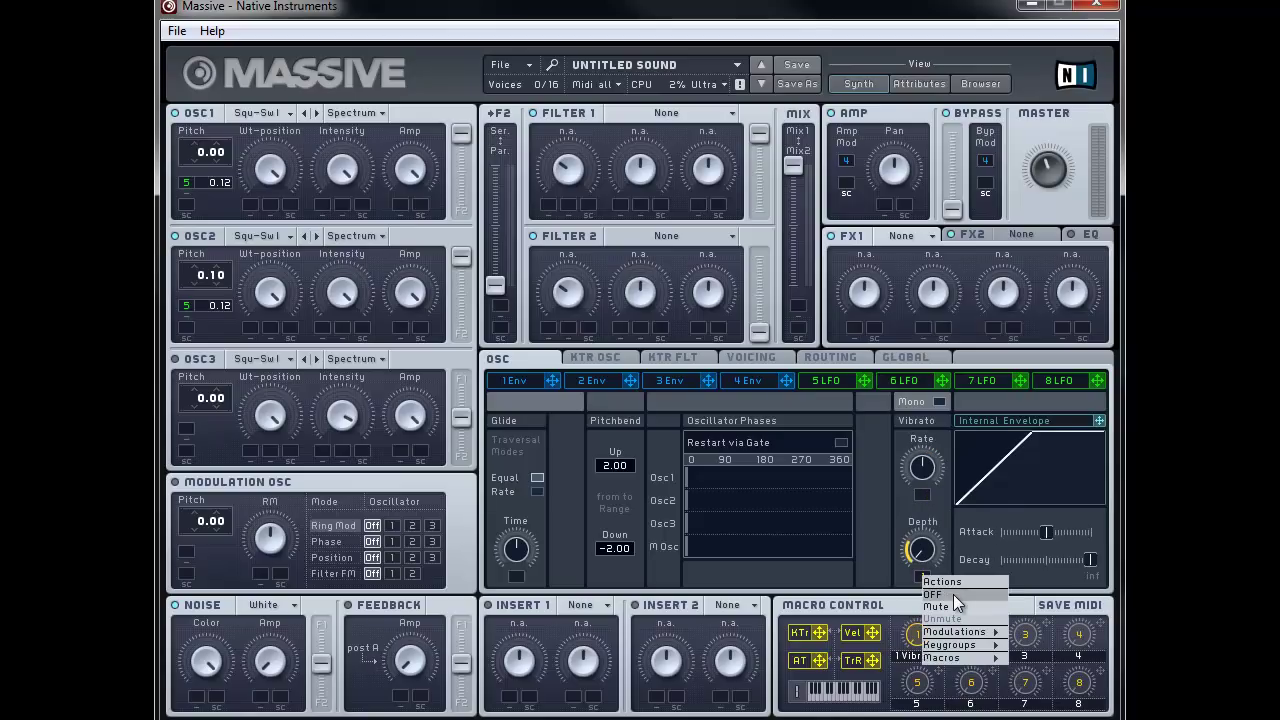
pyautogui.click(953, 594)
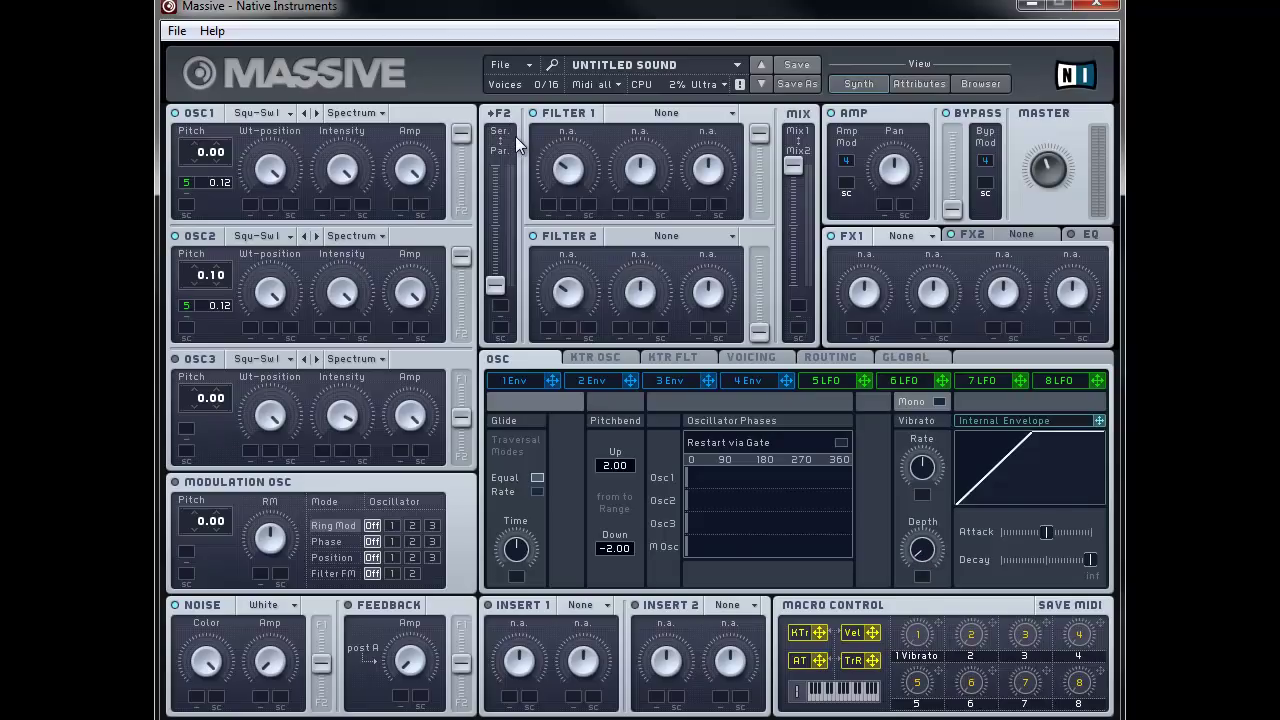
pyautogui.moveTo(495, 284); pyautogui.dragTo(510, 160)
# Make Filter 1 a Lowpass 4 and show Filter 2's filter type list
pyautogui.click(718, 114)
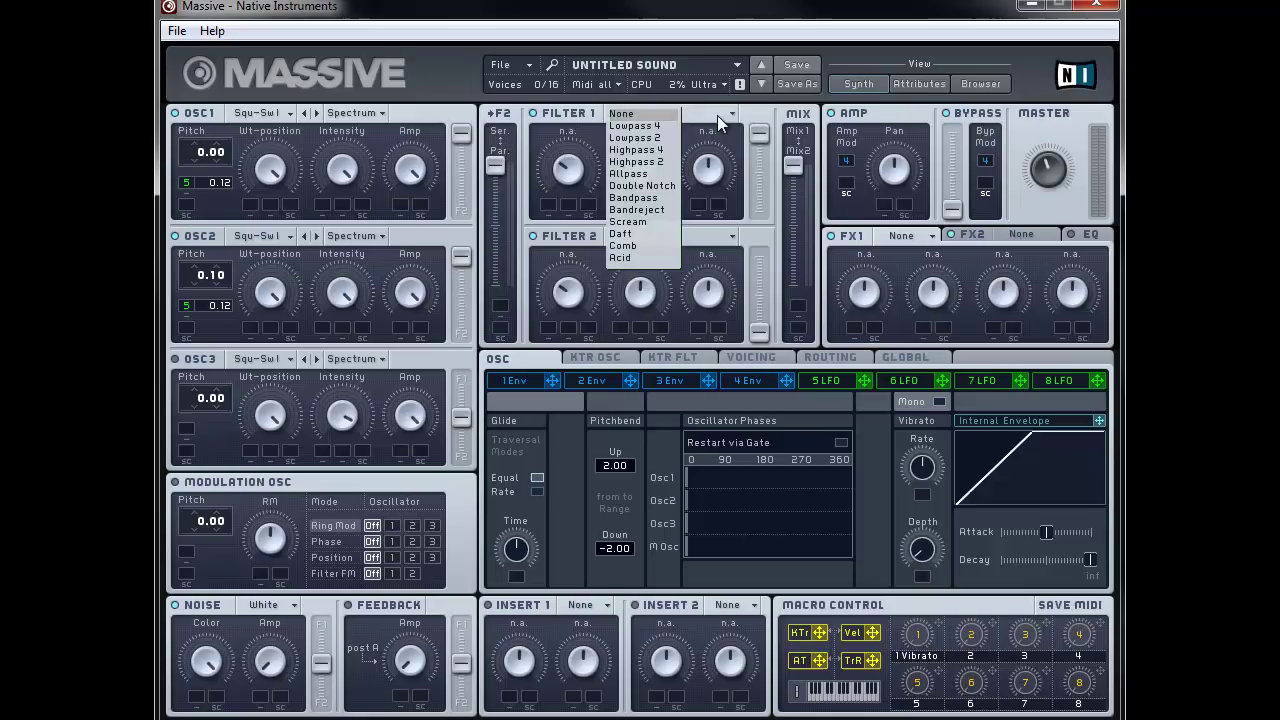
pyautogui.click(654, 127)
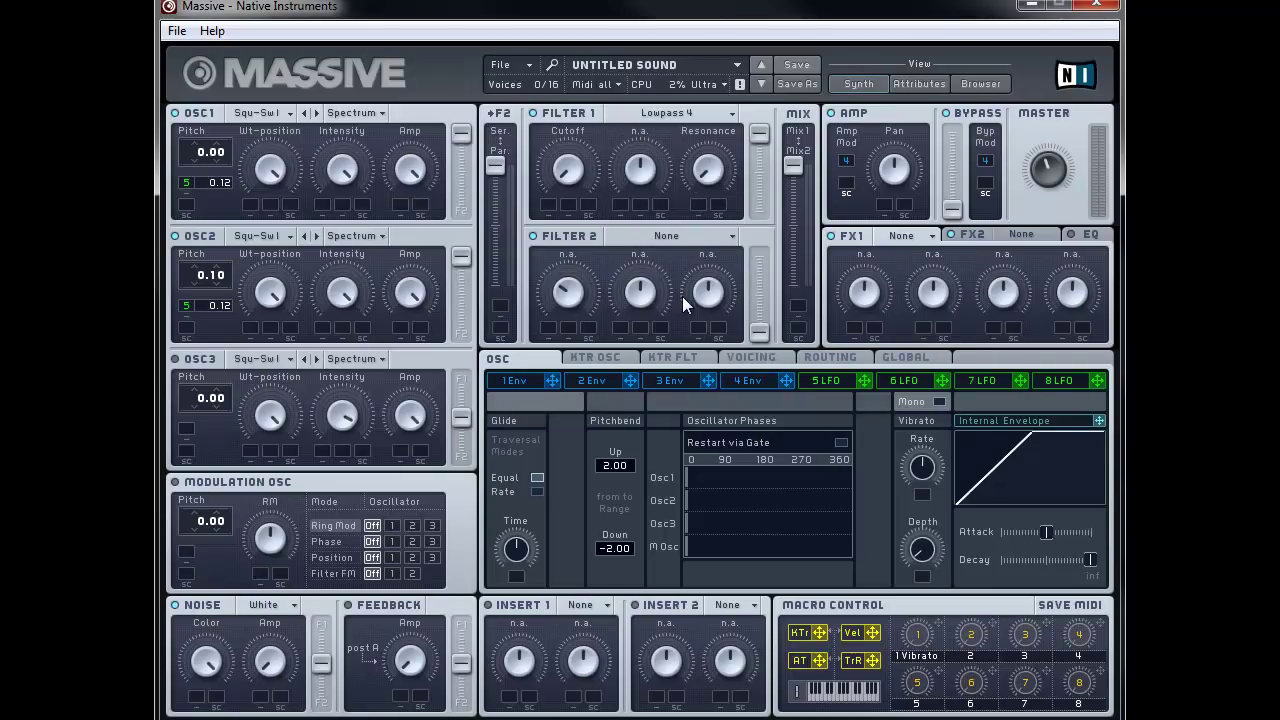
pyautogui.click(724, 239)
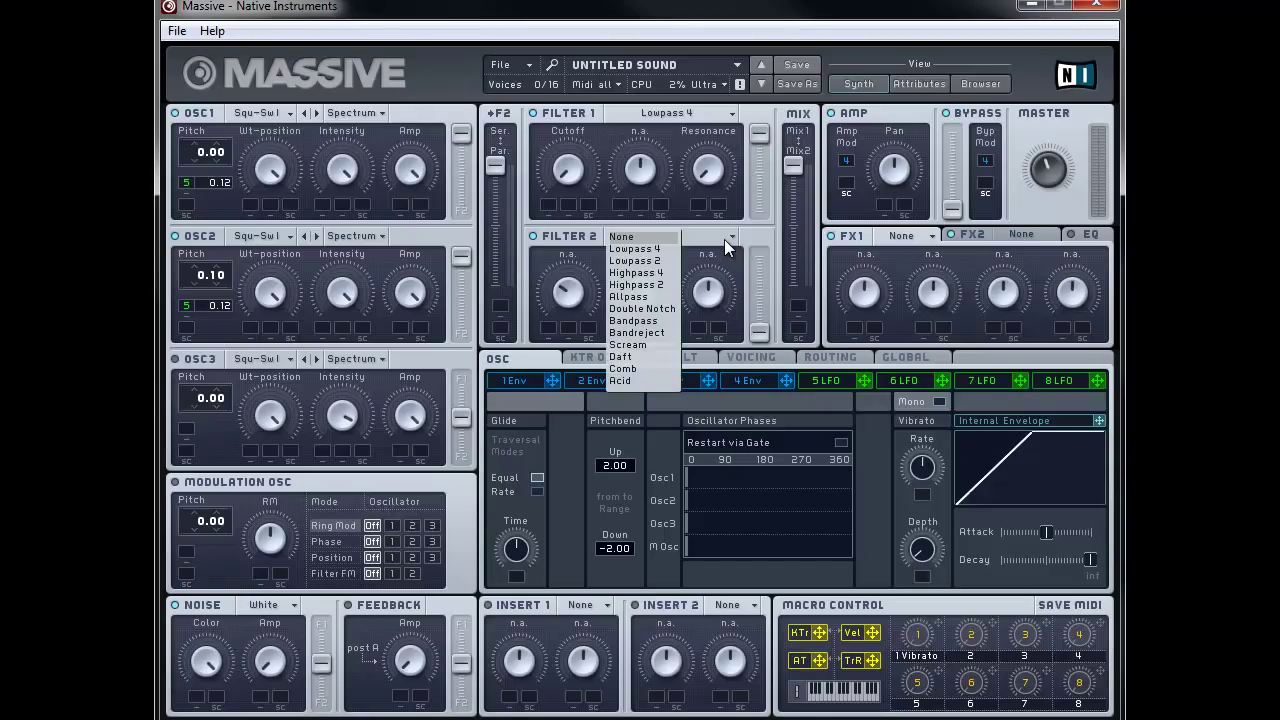
# Choose Lowpass 4 as Filter 2's type
pyautogui.click(663, 251)
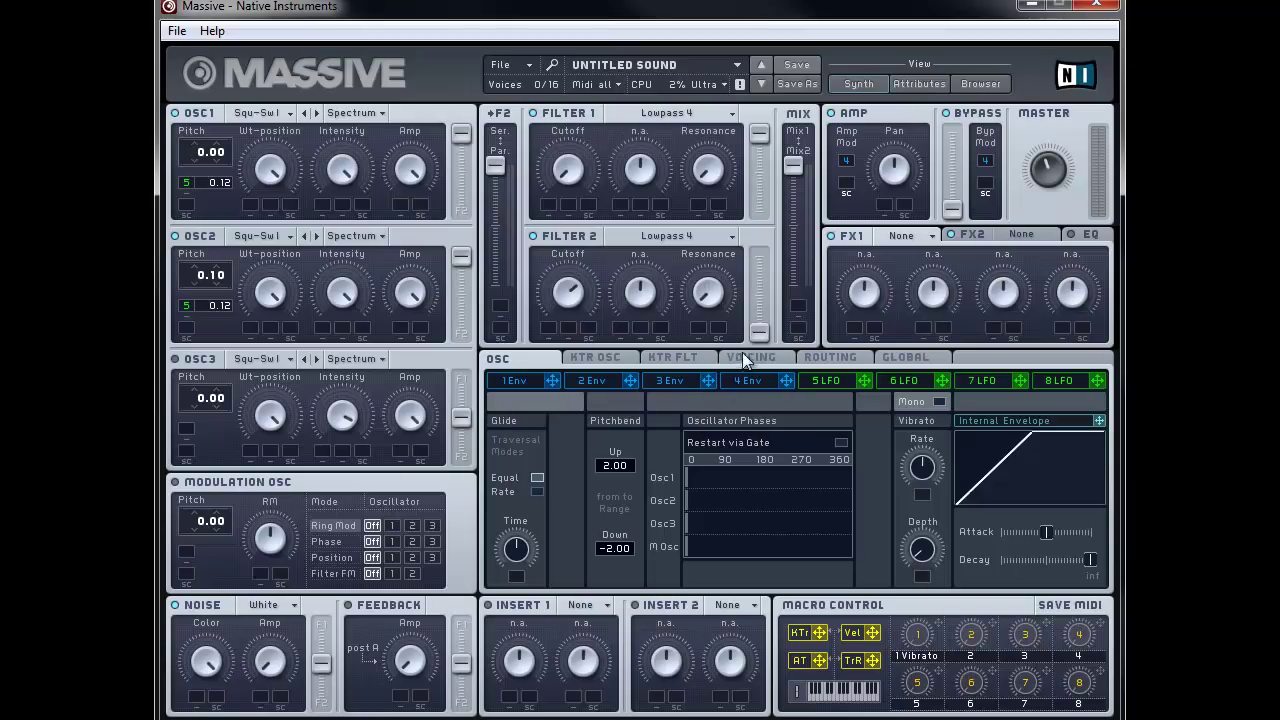
# Raise the filter MIX fader almost fully toward Mix2
pyautogui.moveTo(759, 331); pyautogui.dragTo(774, 218)
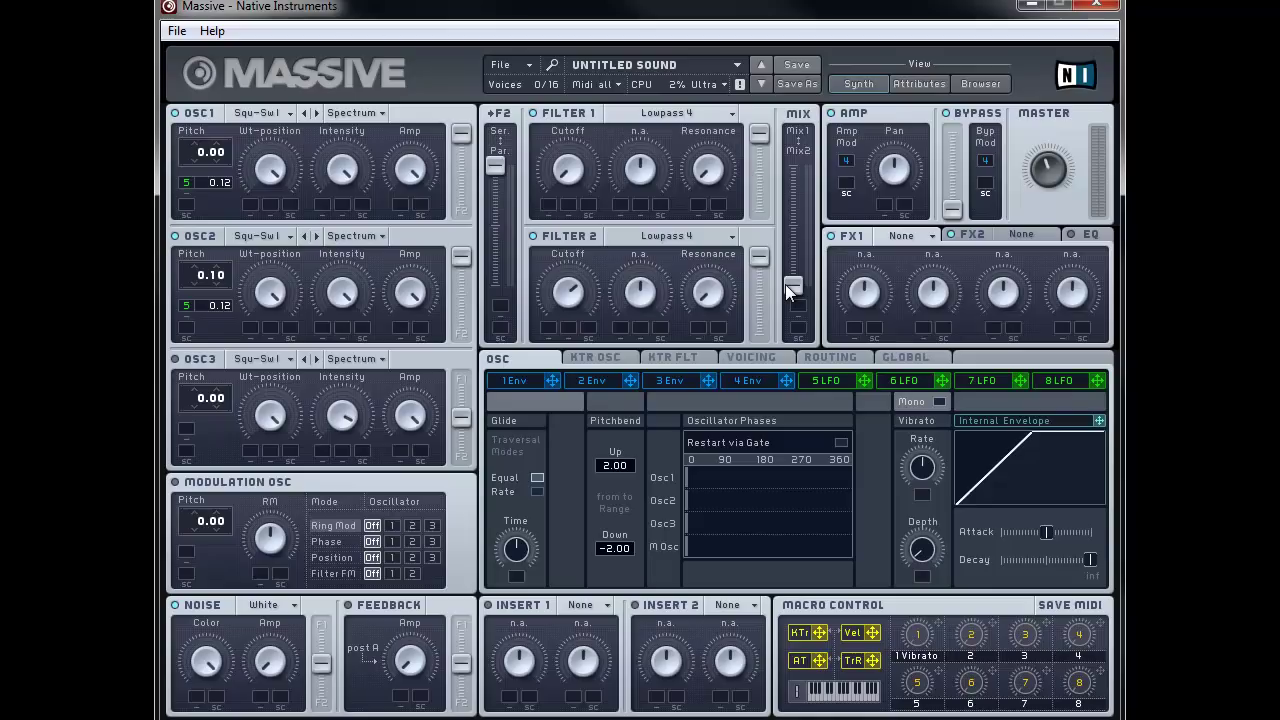
# Give Envelope 1 a longer attack with adjusted decay and release times
pyautogui.click(521, 384)
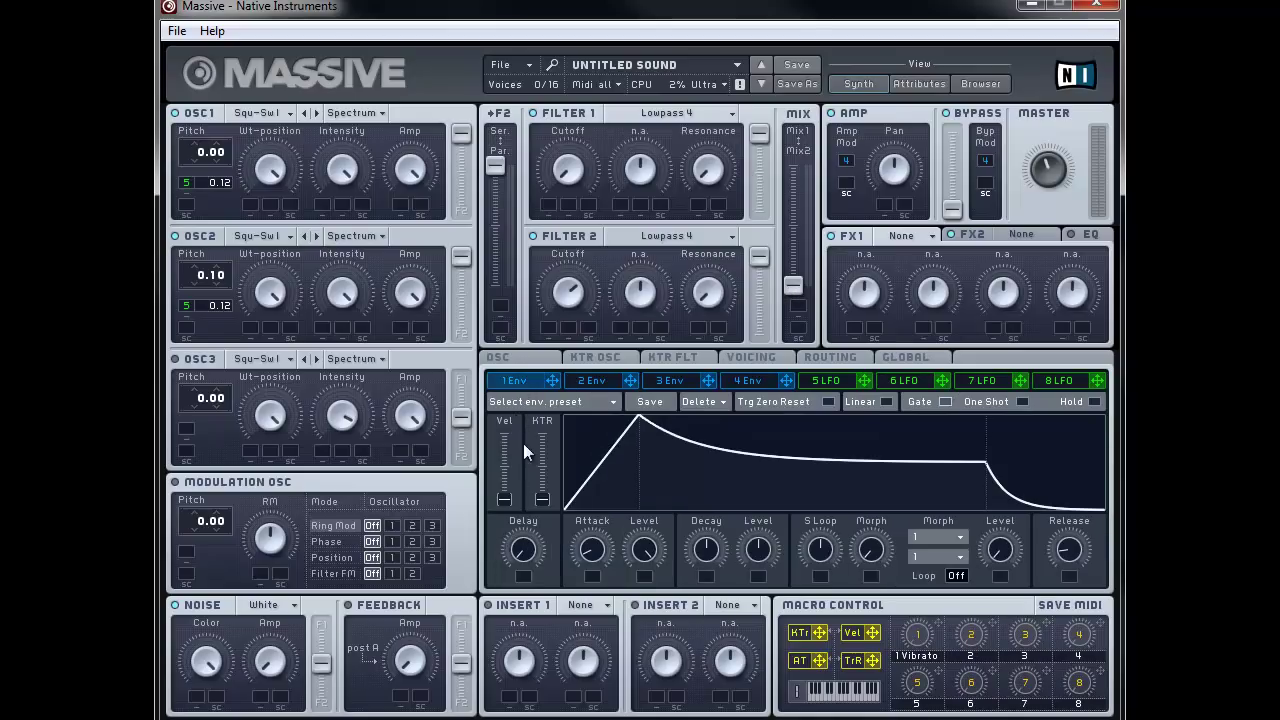
pyautogui.moveTo(594, 560); pyautogui.dragTo(605, 523)
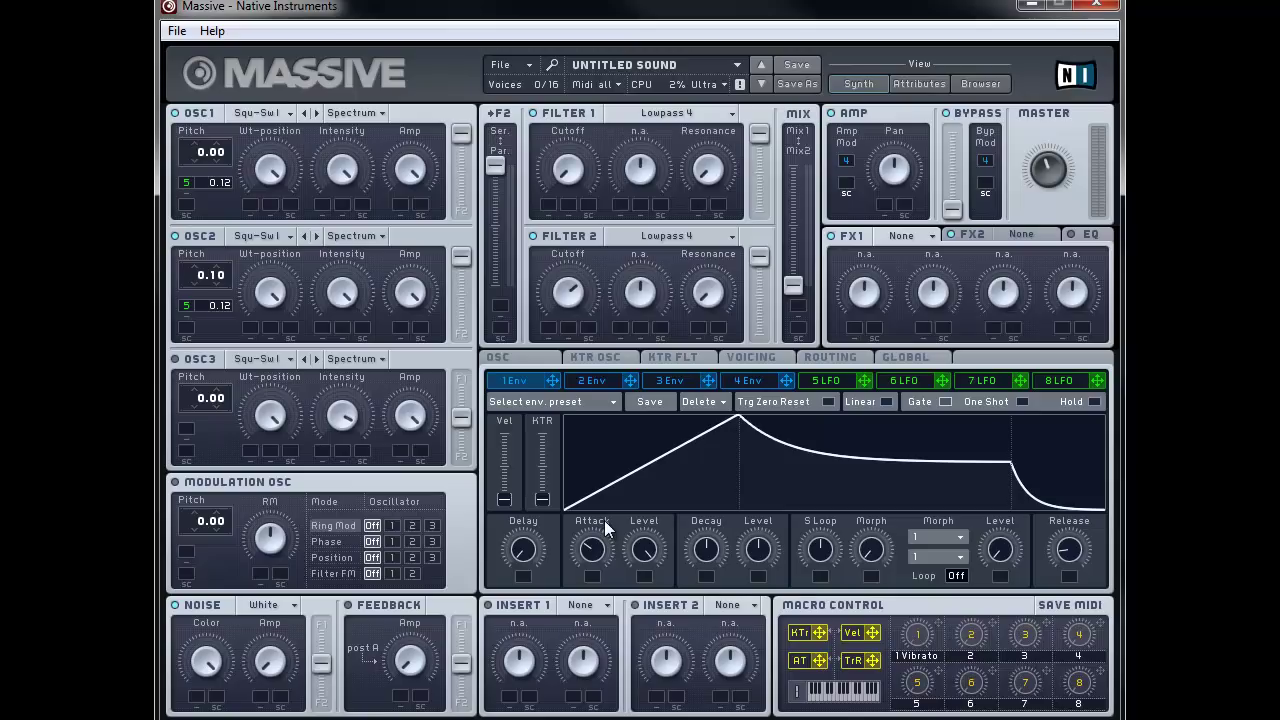
pyautogui.moveTo(700, 558); pyautogui.dragTo(749, 560)
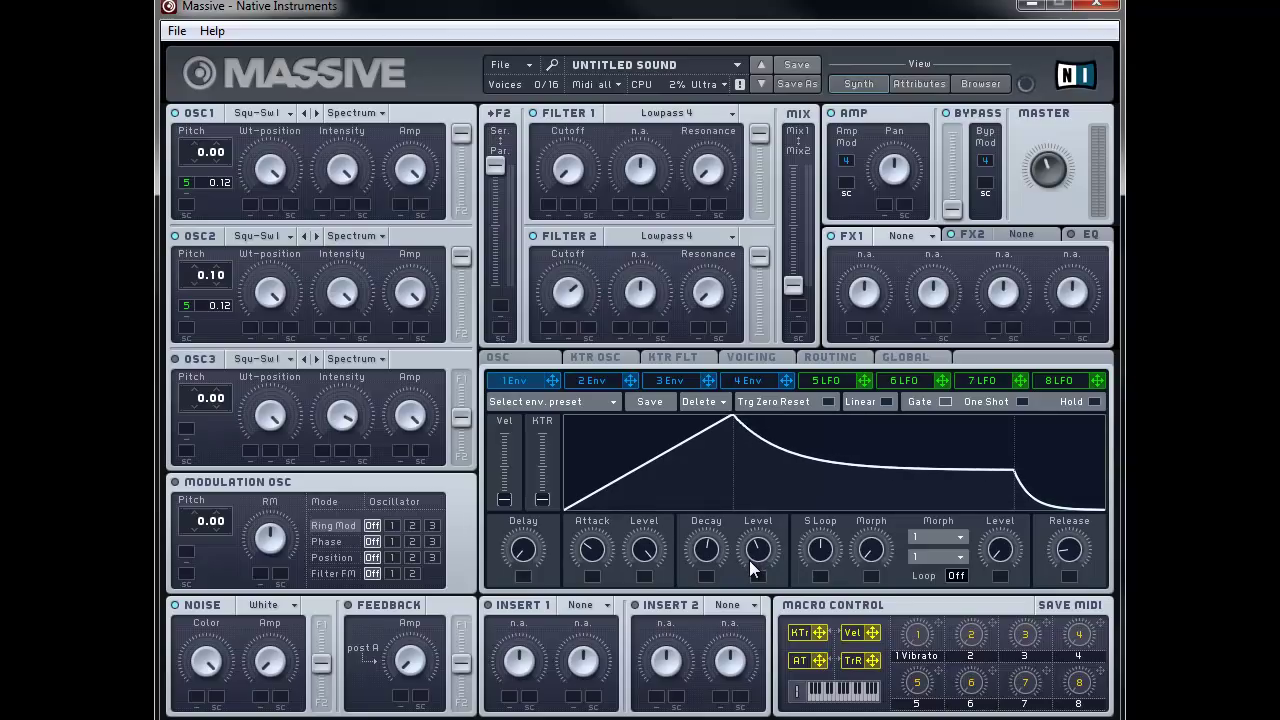
pyautogui.moveTo(1072, 556); pyautogui.dragTo(1084, 526)
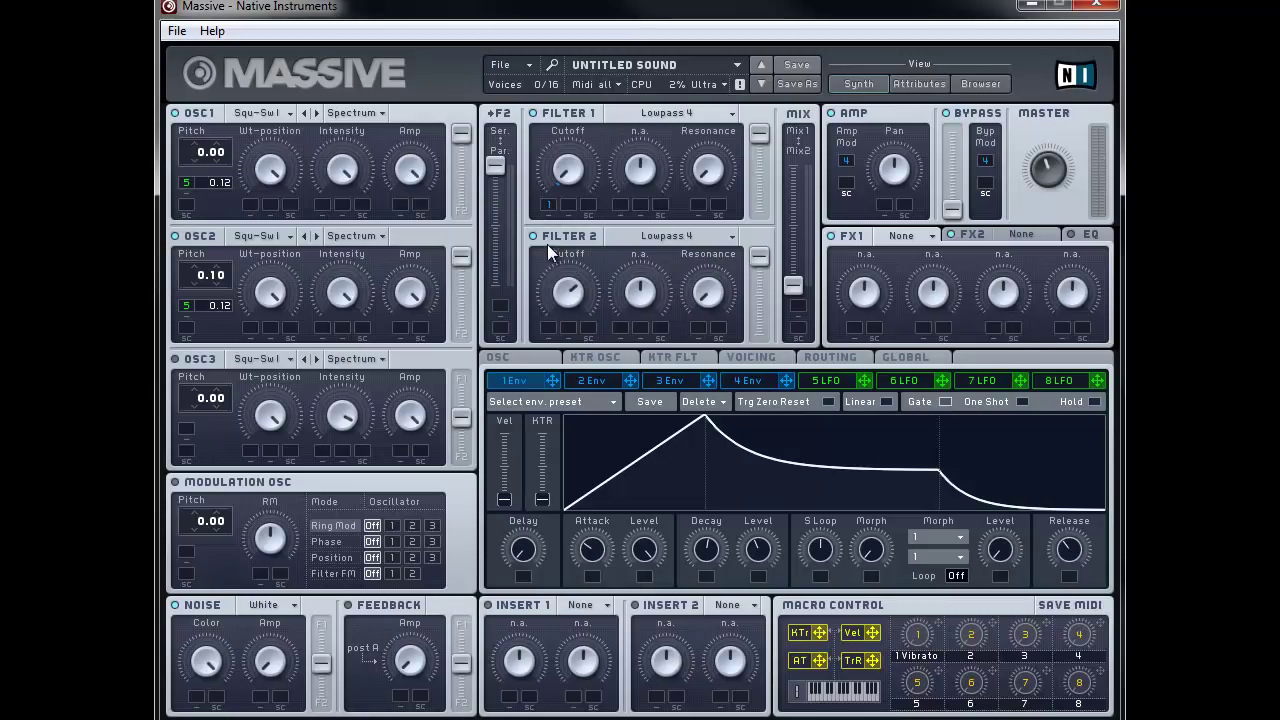
# Route Envelope 1 into the modulation slot under Filter 1's cutoff
pyautogui.click(567, 168)
pyautogui.click(553, 200)
# Rename macro 1 to 'CUTOFF' and assign it to Filter 2's cutoff
pyautogui.doubleClick(920, 658)
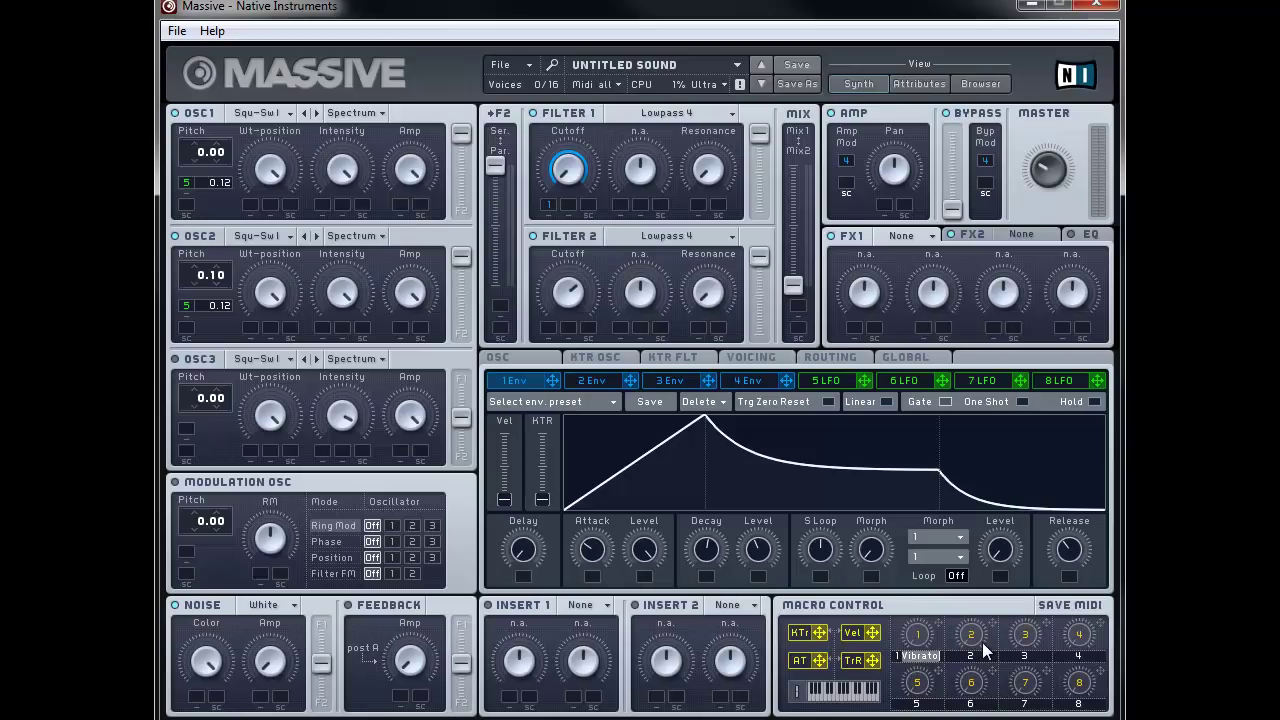
pyautogui.write('CUTOFF')
pyautogui.moveTo(937, 623); pyautogui.dragTo(549, 330)
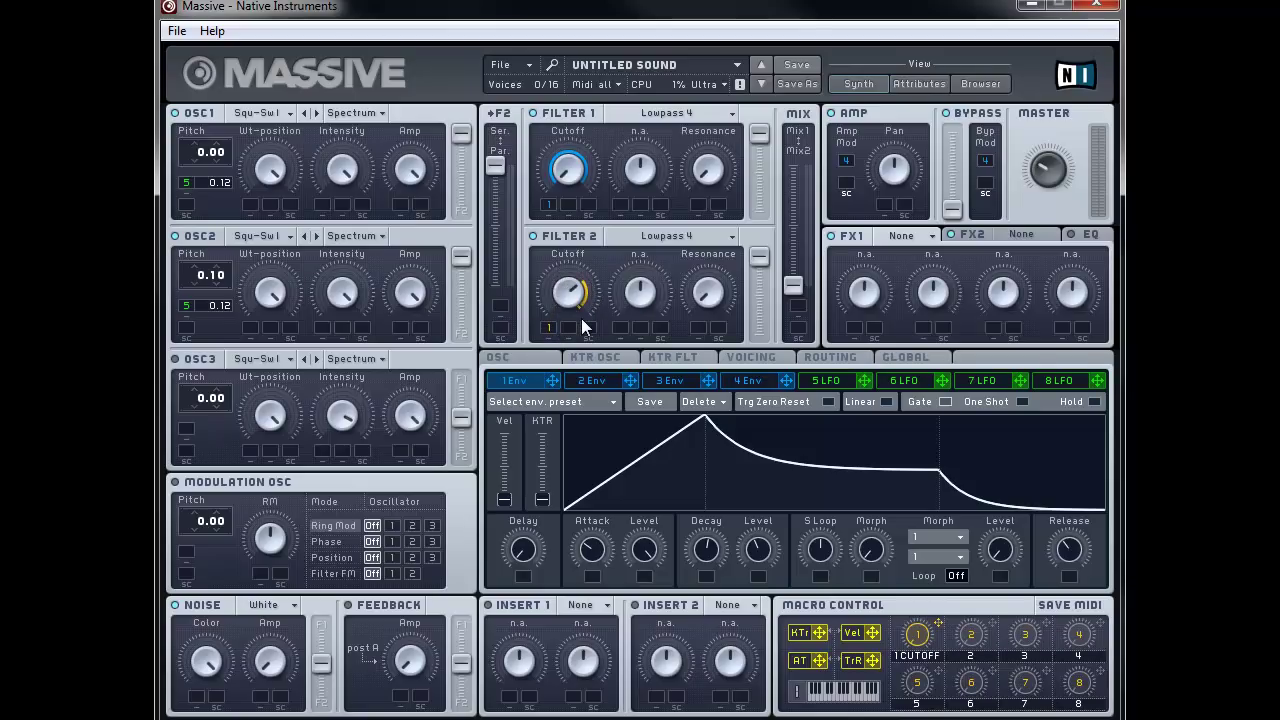
# Arm the CUTOFF macro knob for MIDI Learn from its options menu
pyautogui.rightClick(921, 634)
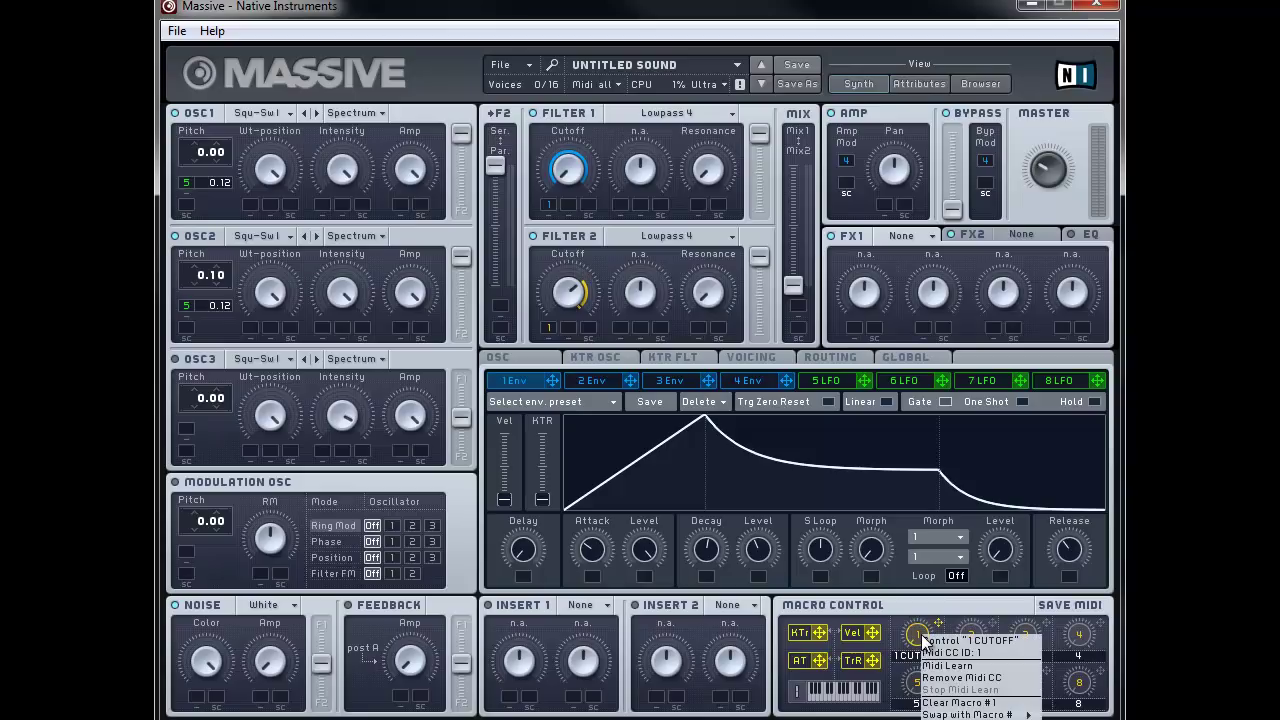
pyautogui.click(968, 667)
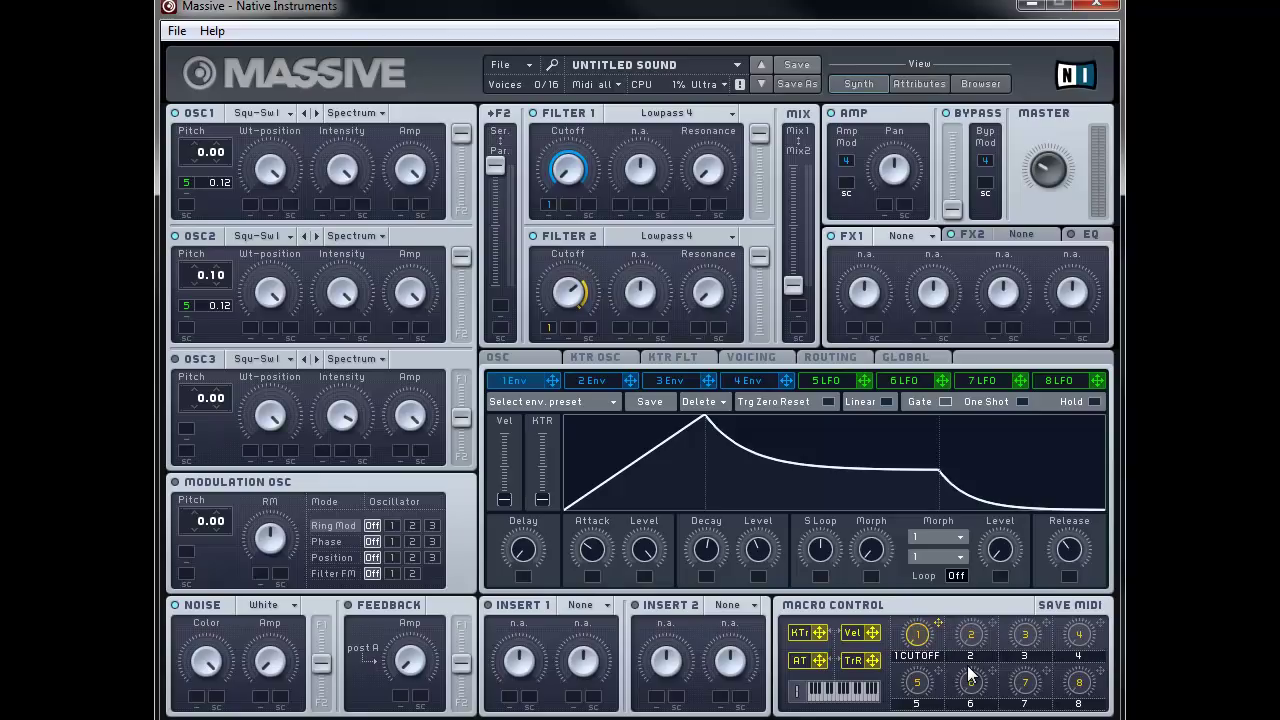
# Load a Chorus into FX1 and turn its dry/wet amount down
pyautogui.click(928, 234)
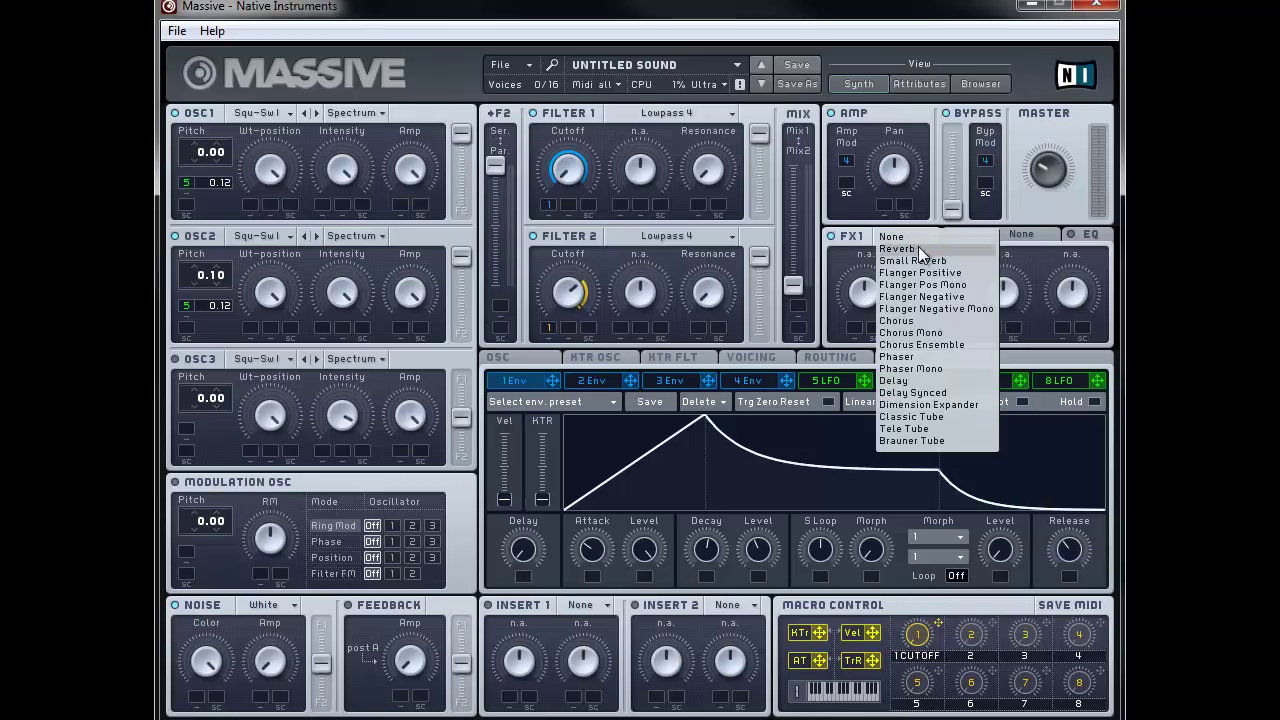
pyautogui.click(920, 320)
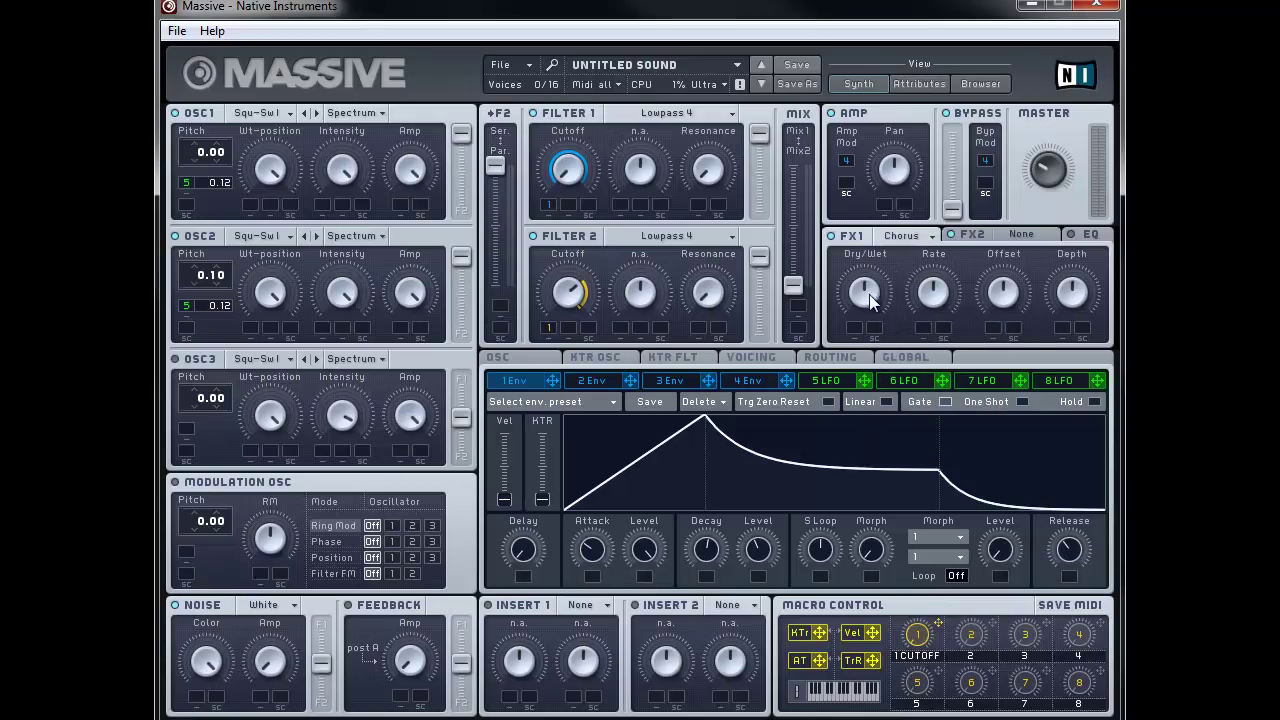
pyautogui.moveTo(864, 291); pyautogui.dragTo(847, 346)
# Load a Reverb into FX2, lower its dry/wet, and shrink its size slightly
pyautogui.click(1016, 236)
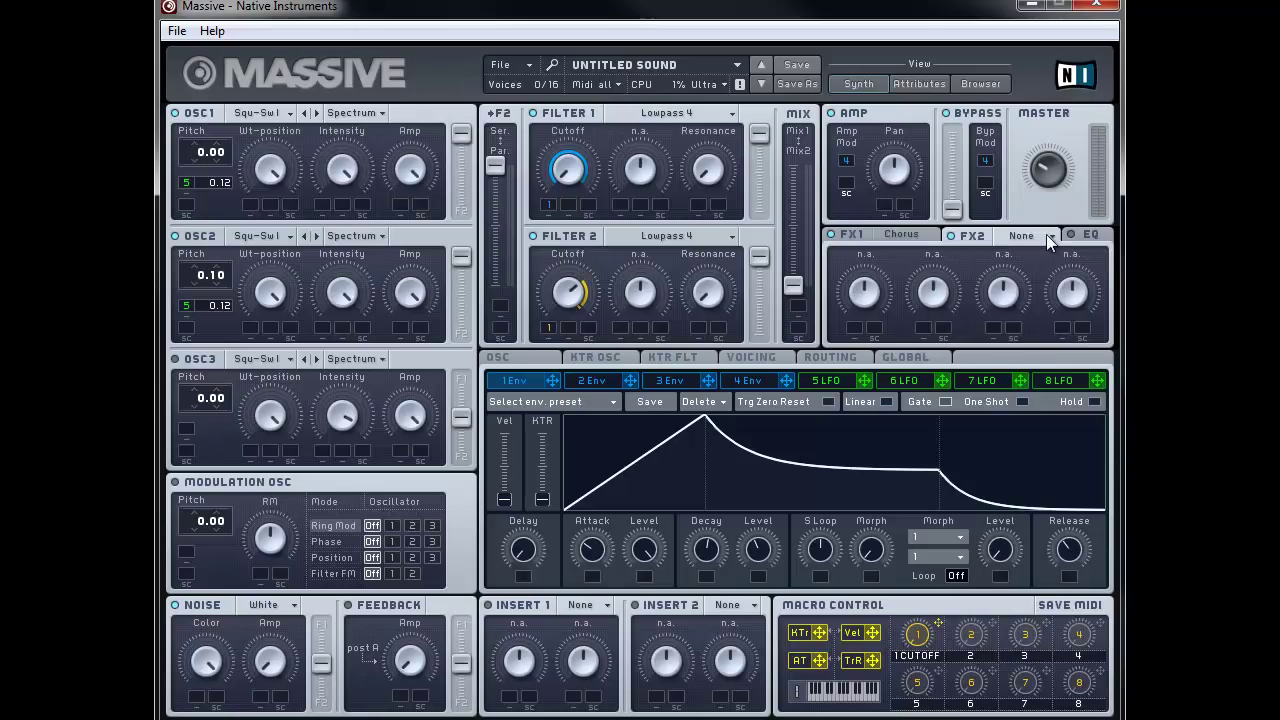
pyautogui.click(1046, 234)
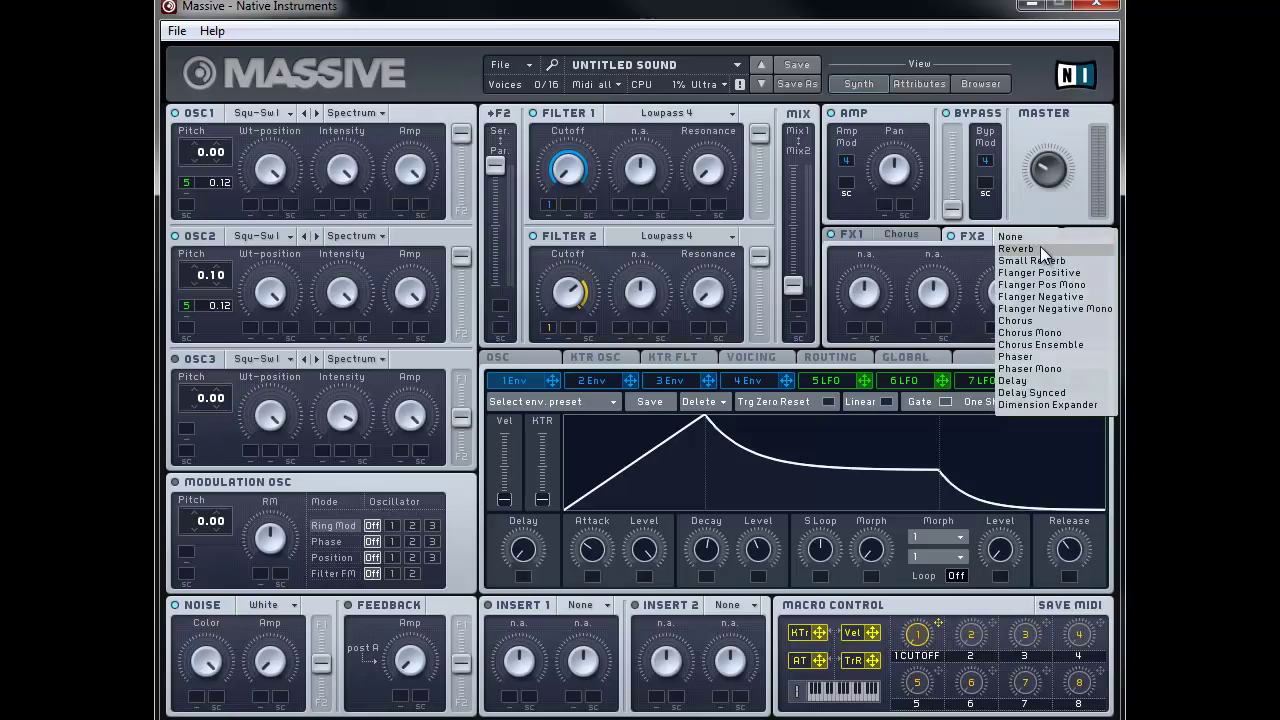
pyautogui.click(1040, 247)
pyautogui.moveTo(851, 286); pyautogui.dragTo(861, 327)
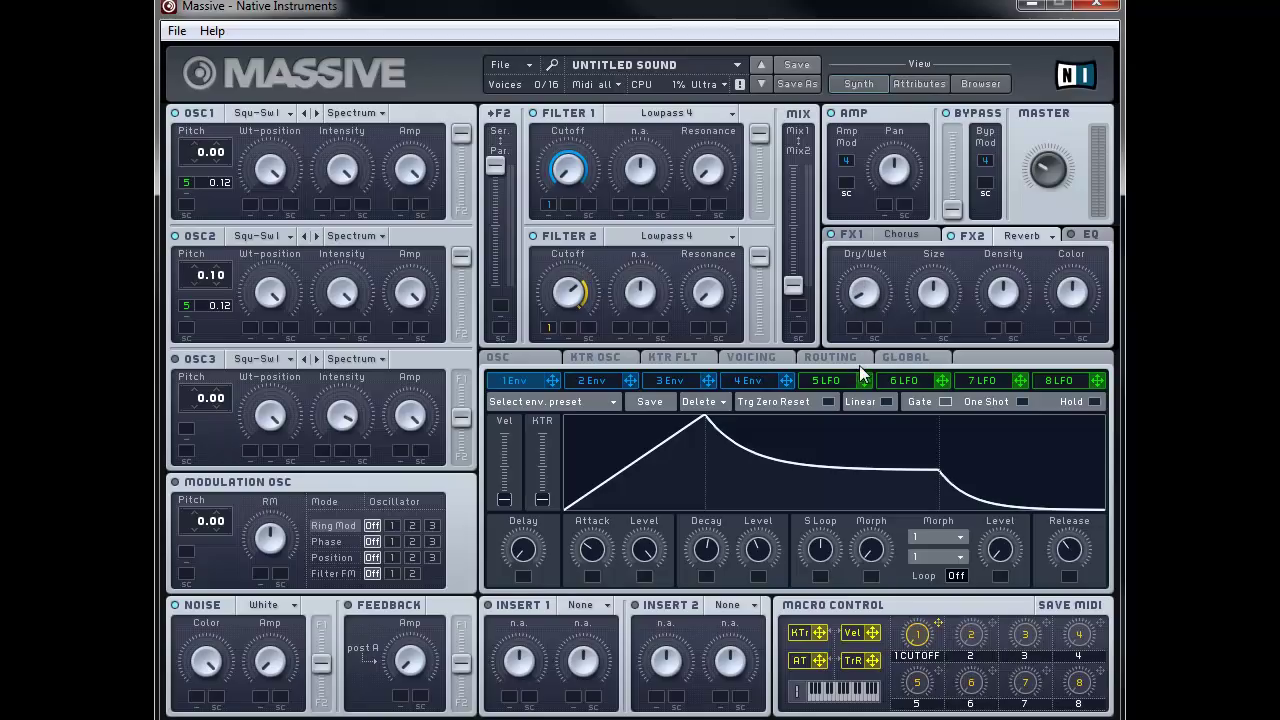
pyautogui.moveTo(952, 296); pyautogui.dragTo(935, 300)
# On the EQ page, nudge the Low Shelf knob slightly down
pyautogui.click(1095, 235)
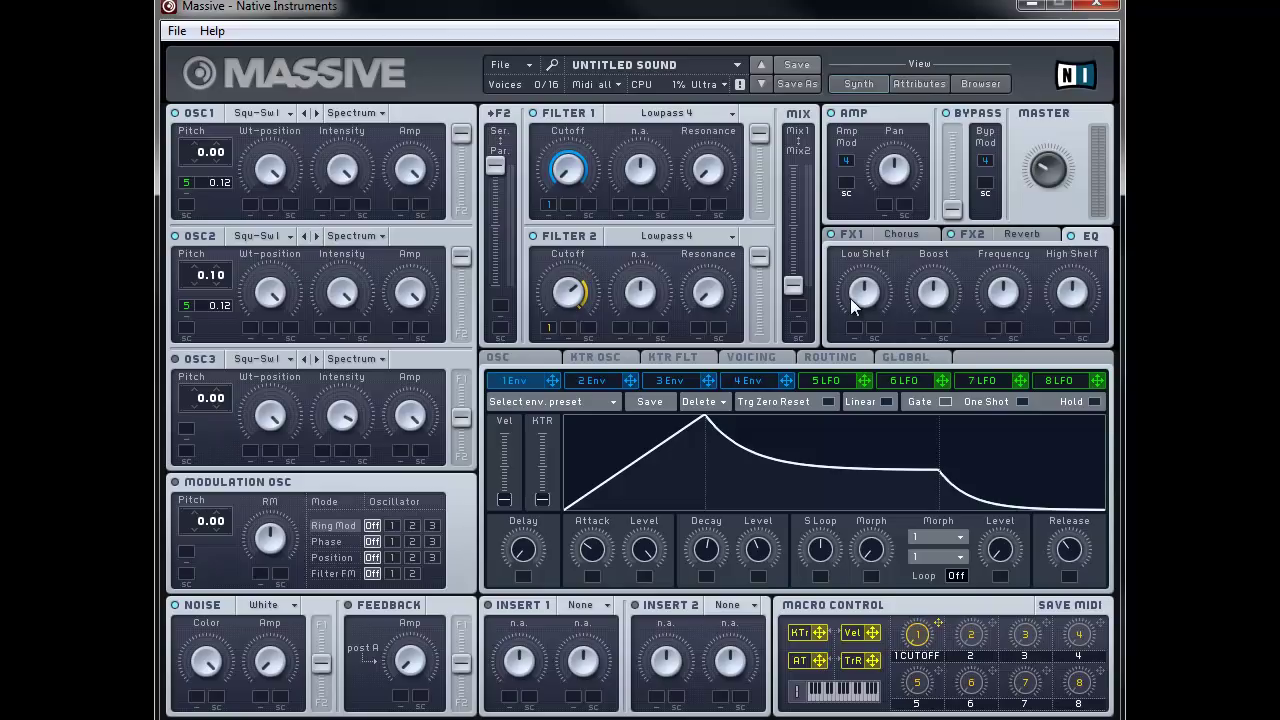
pyautogui.moveTo(862, 294); pyautogui.dragTo(866, 304)
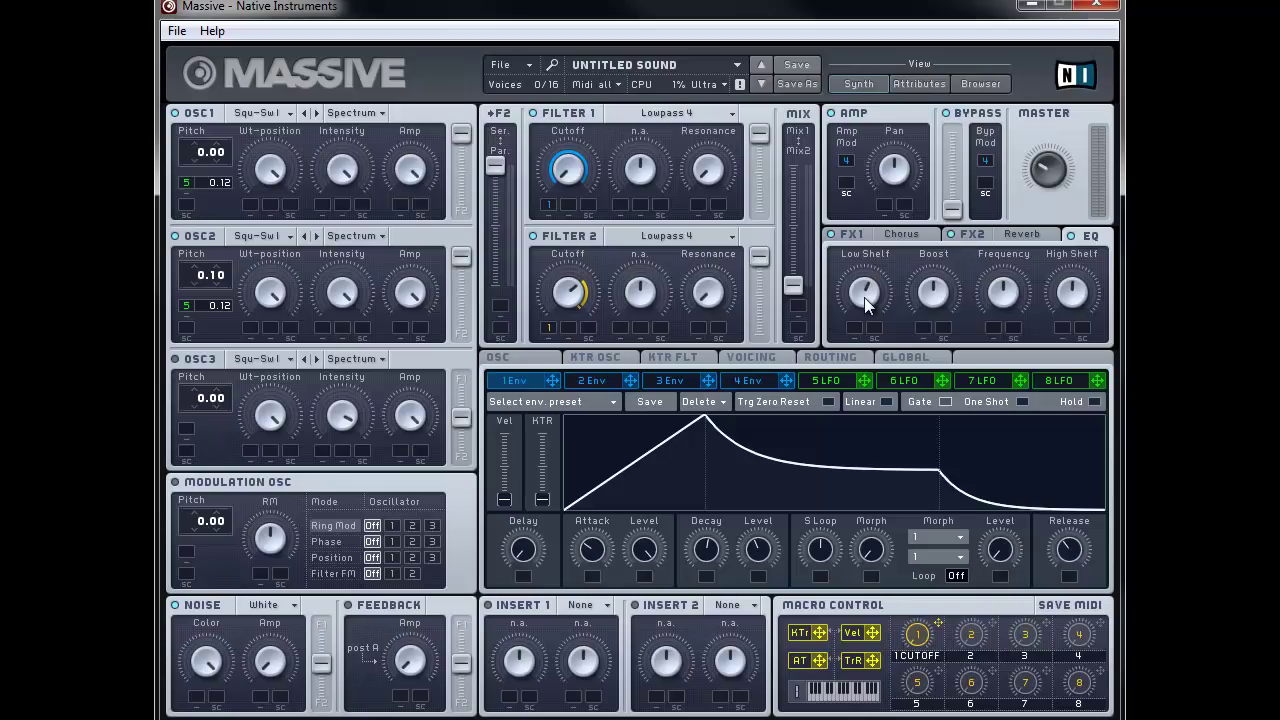